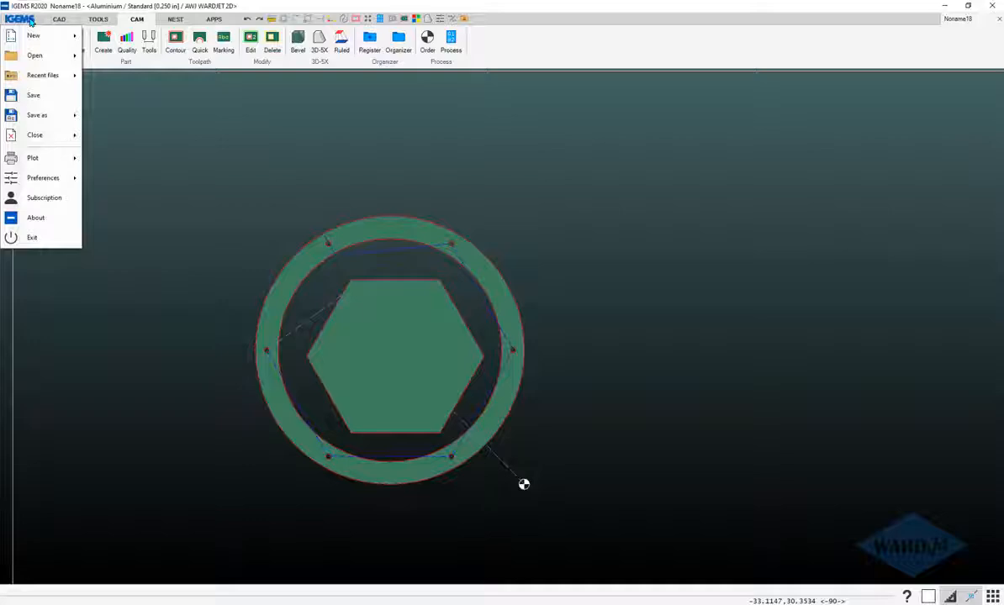
Open the program preferences, review the display and report settings, and accept them.
mouse_move(61, 179)
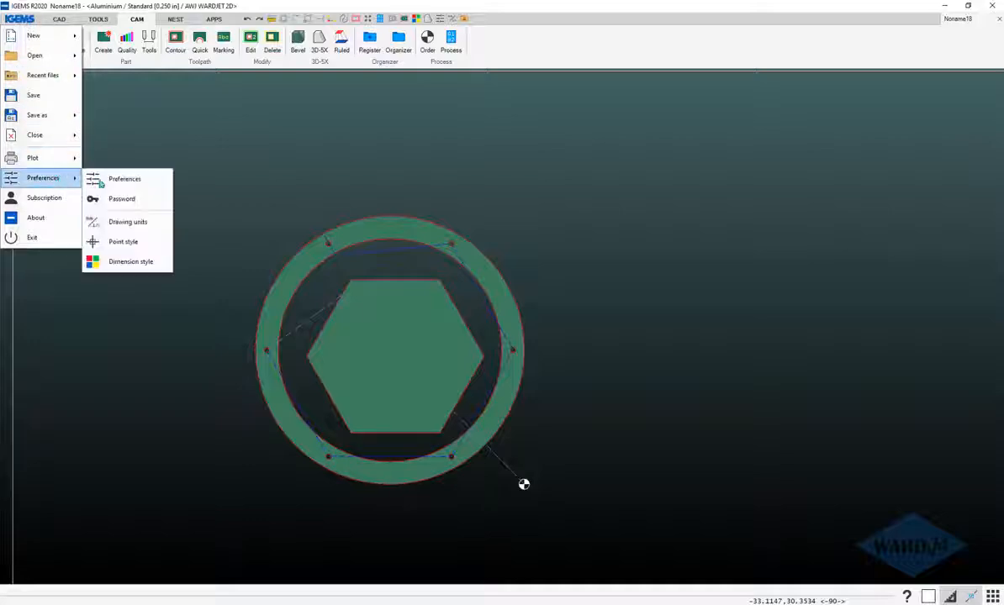
left_click(117, 179)
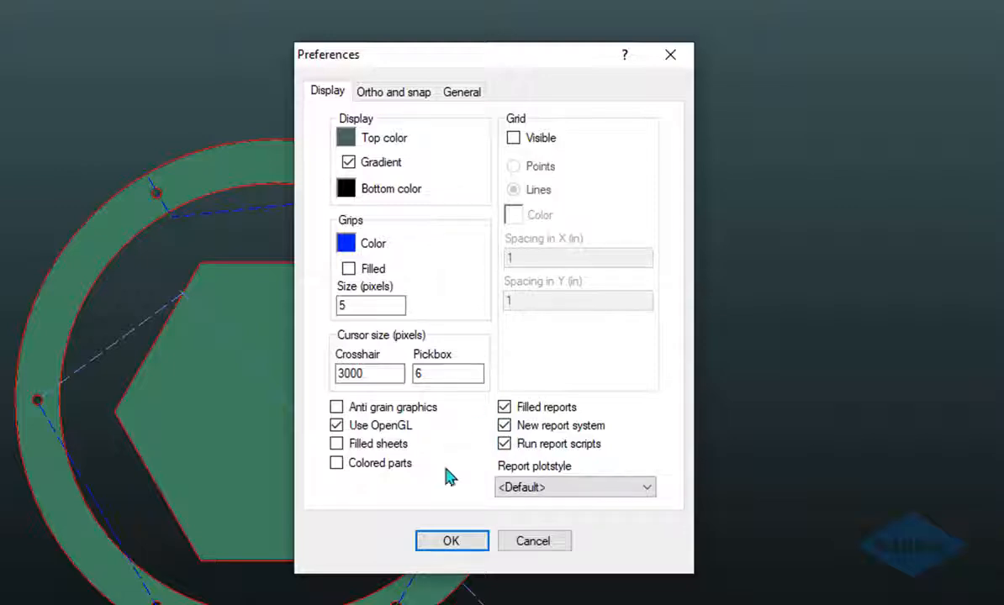
left_click(450, 540)
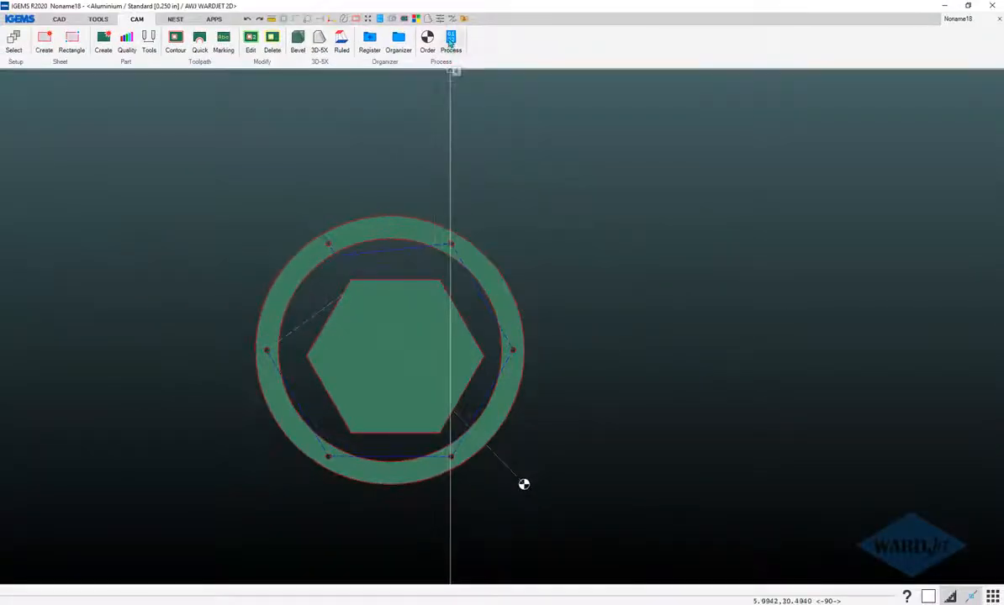
Process the nested part with the AWJ WARDJET 2D options as they are to produce its job report.
left_click(451, 42)
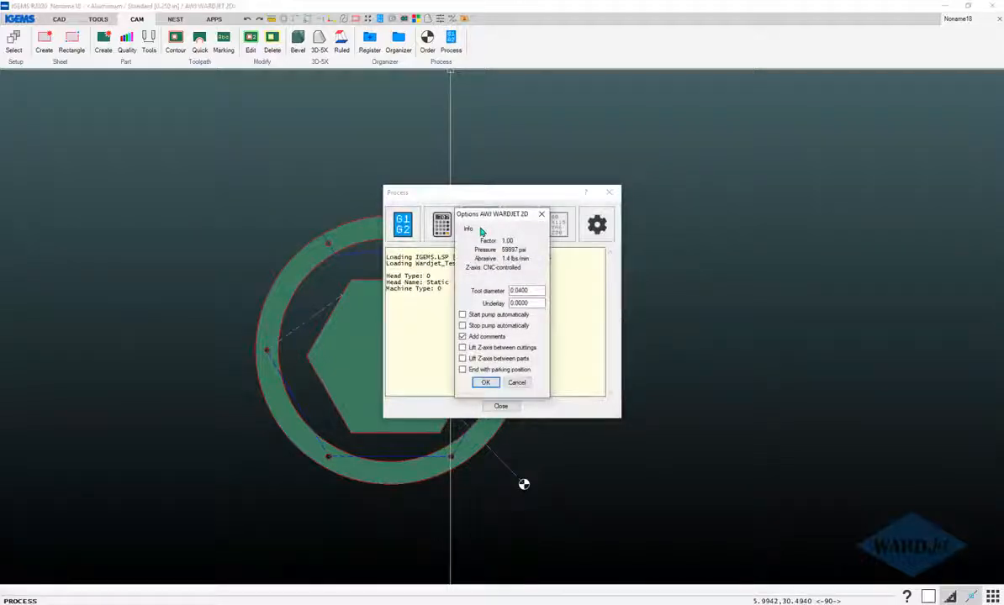
left_click(486, 383)
left_click(491, 379)
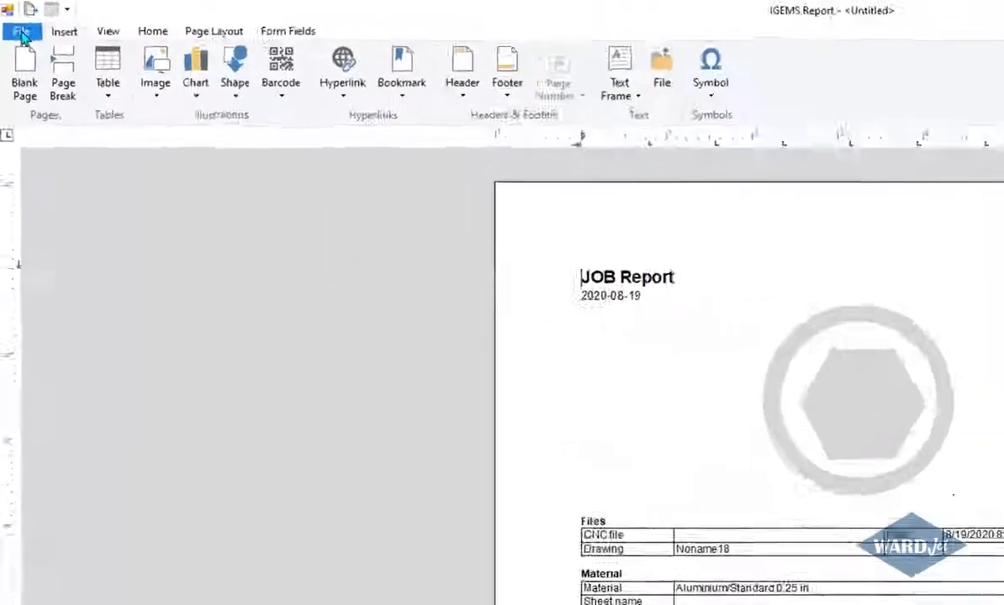
Switch the job report to template editing and create a new template named Postprocessor_Copy.
left_click(15, 18)
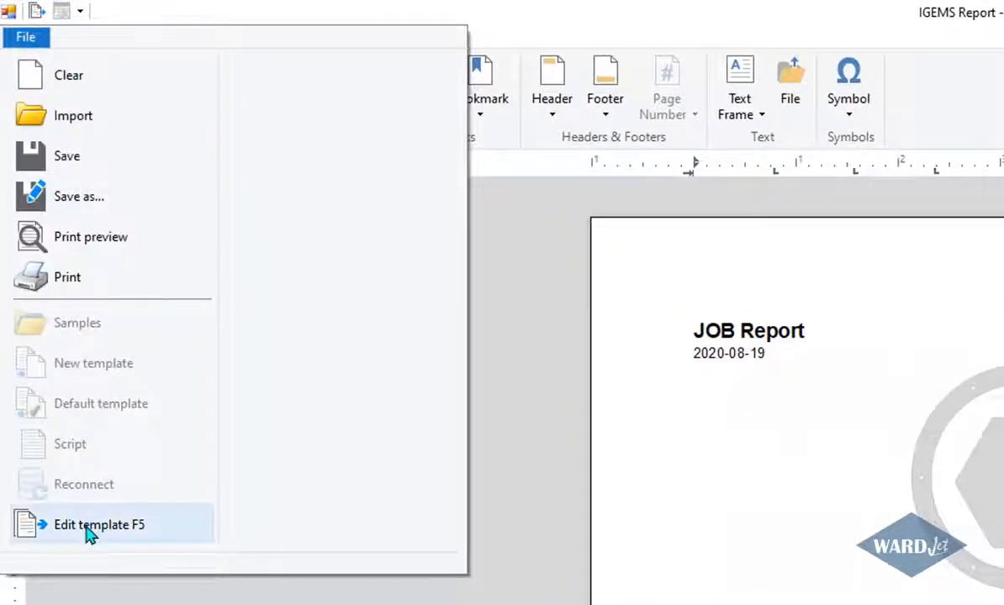
left_click(126, 528)
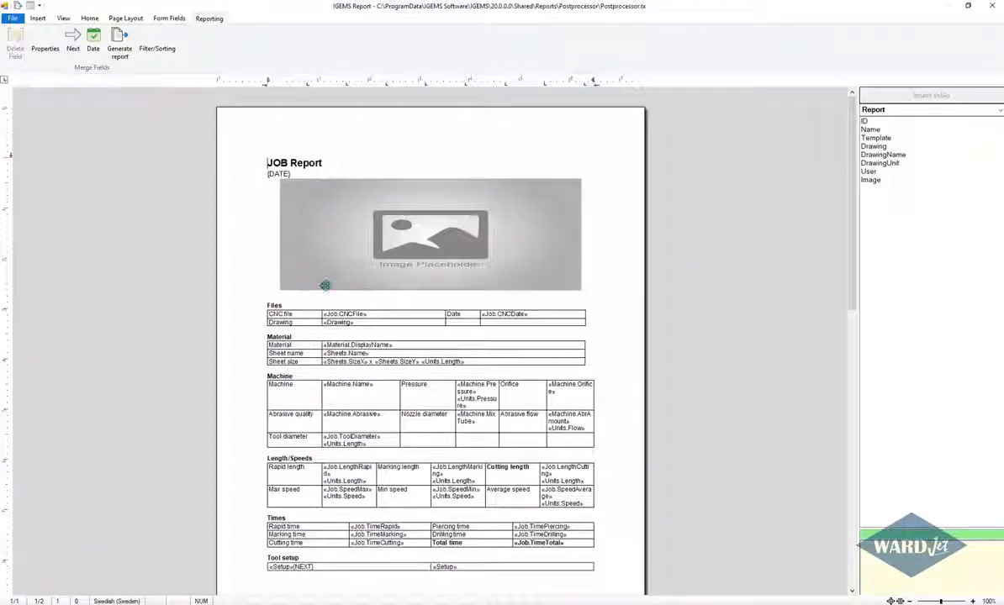
left_click(13, 19)
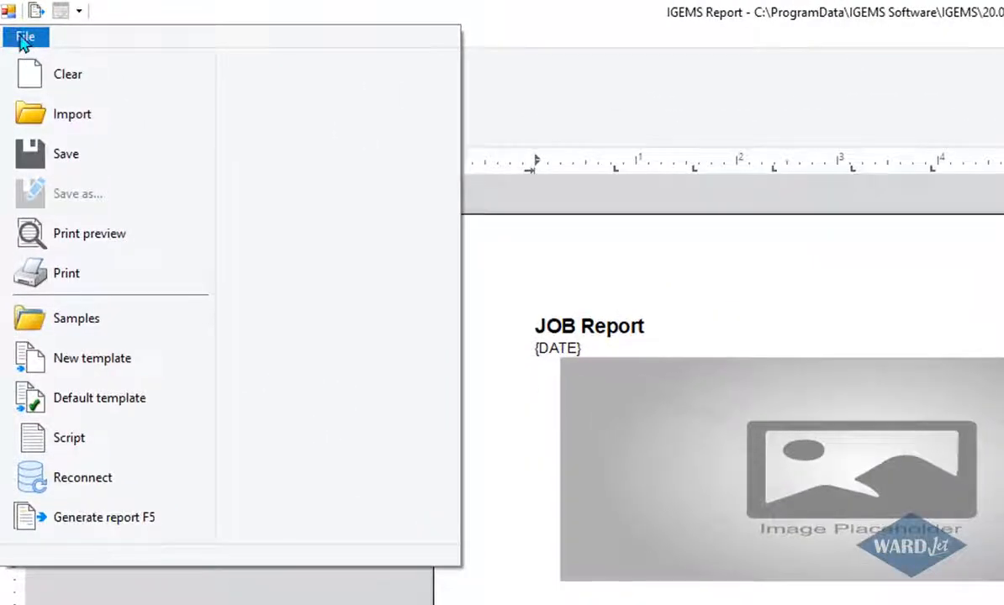
left_click(93, 360)
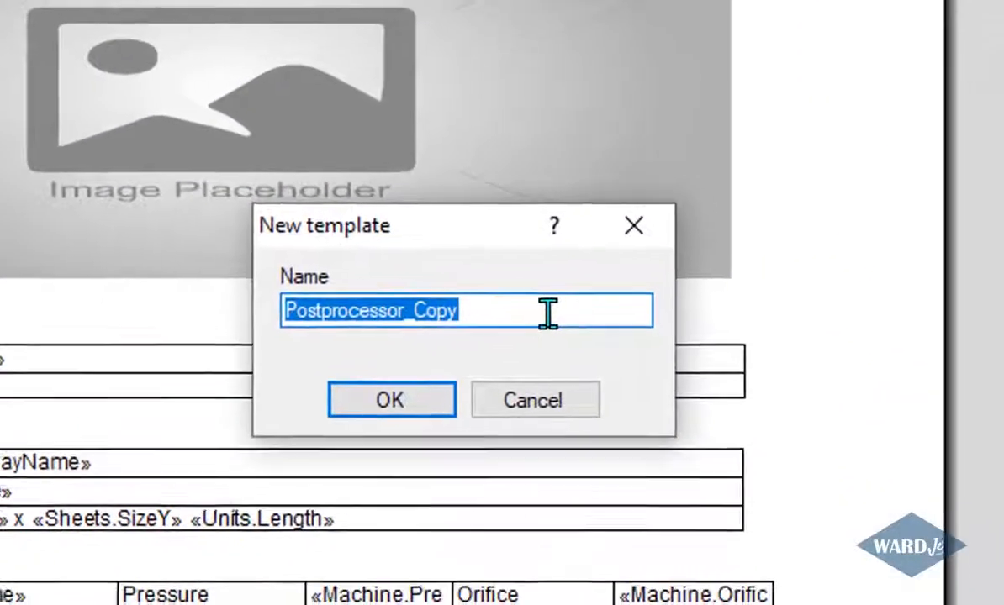
left_click(488, 309)
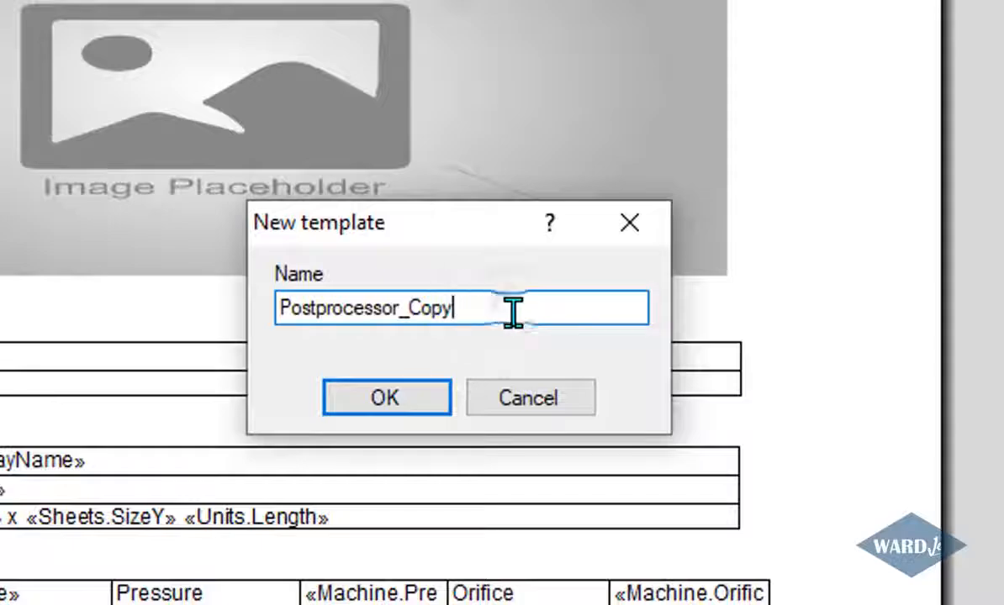
left_click(365, 405)
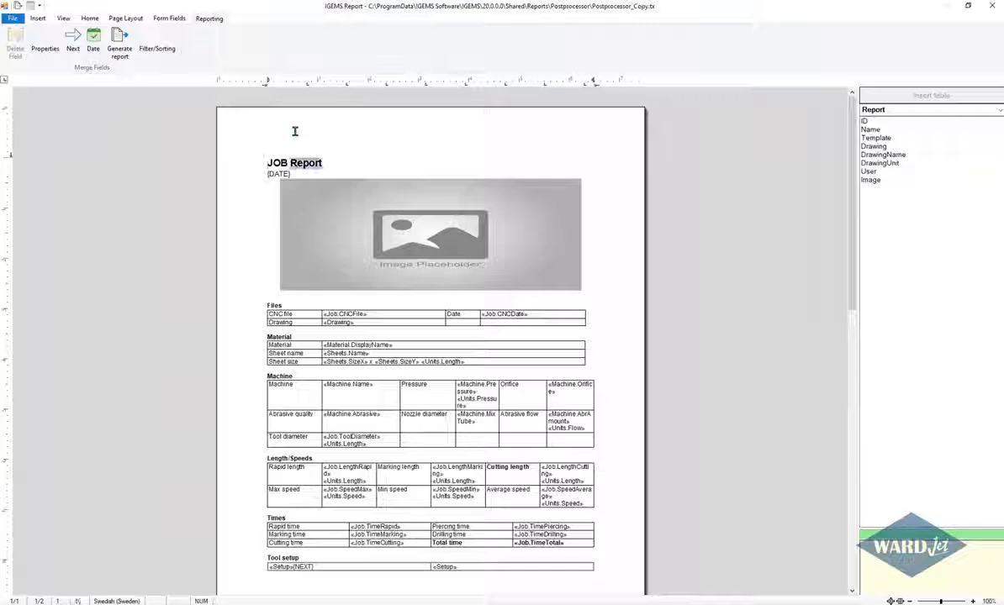
Add a header to the template and insert the WARDJet_72x40.bmp logo from the Pictures folder into it.
left_click(293, 129)
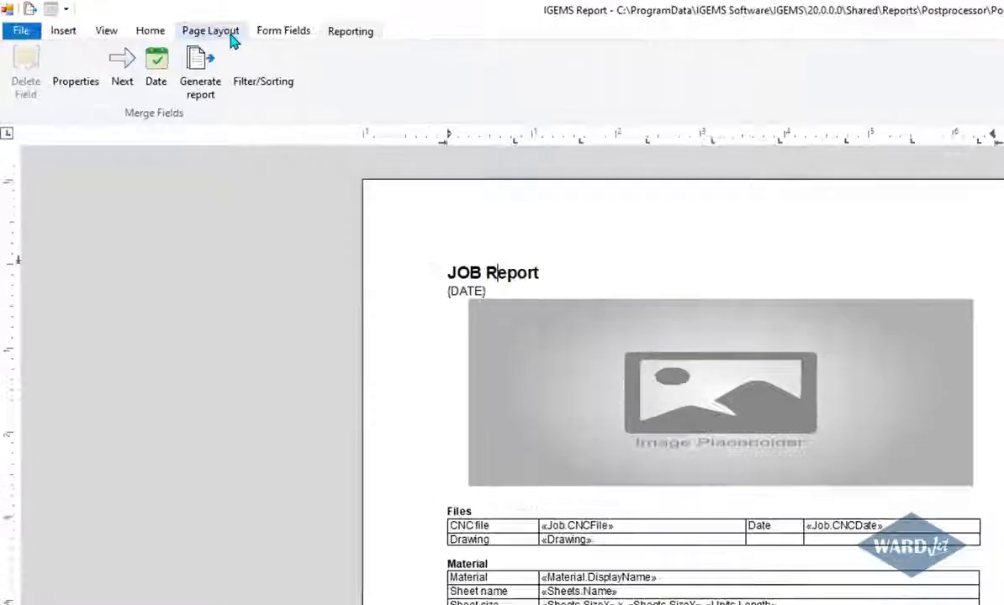
left_click(136, 21)
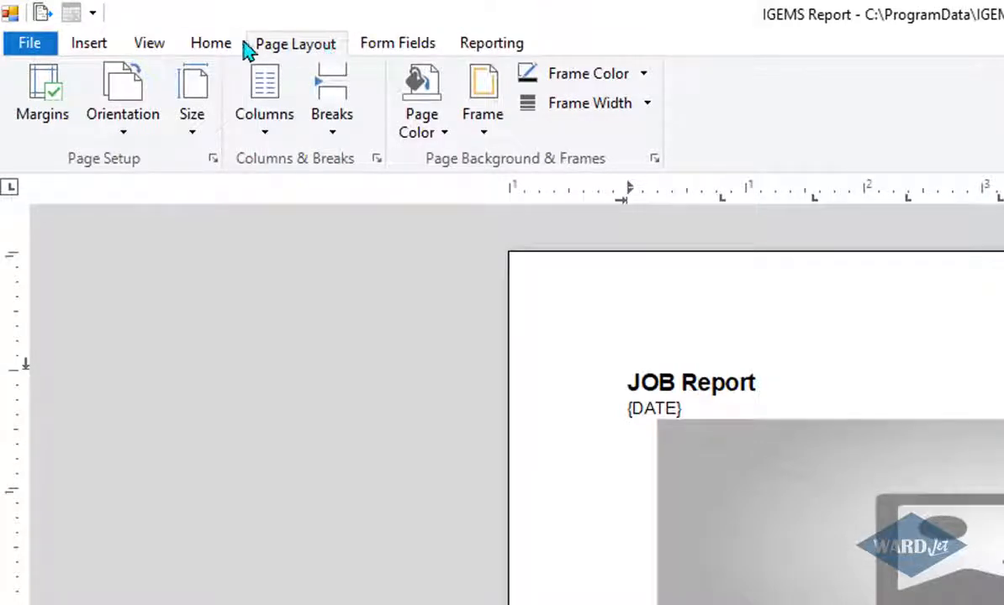
left_click(92, 44)
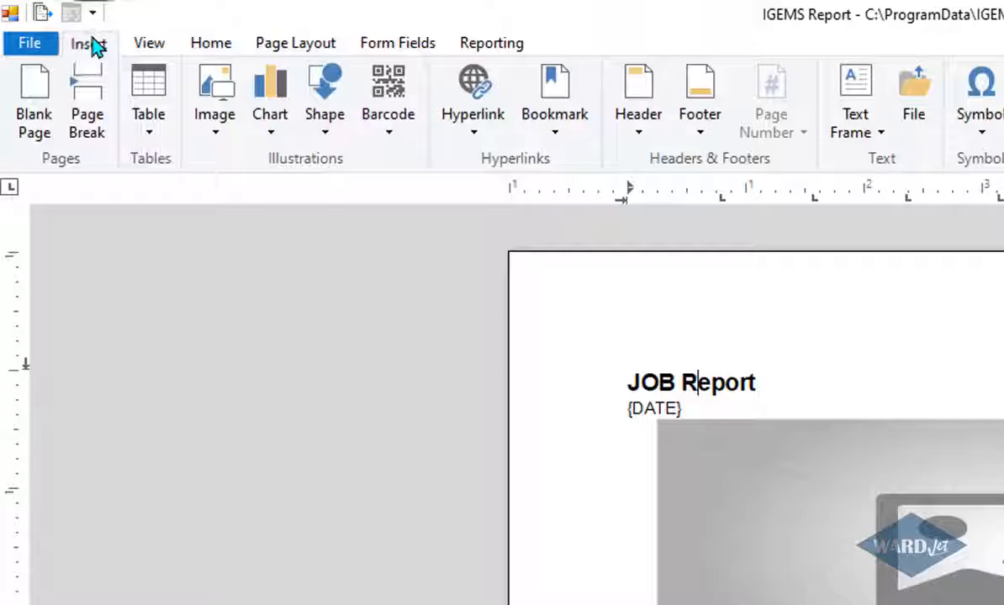
left_click(636, 94)
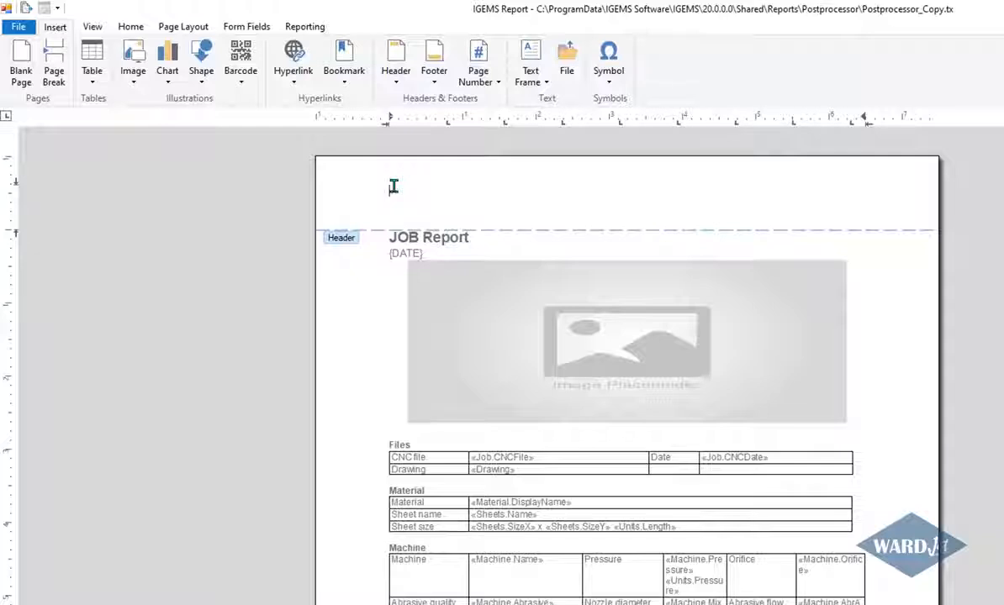
left_click(132, 64)
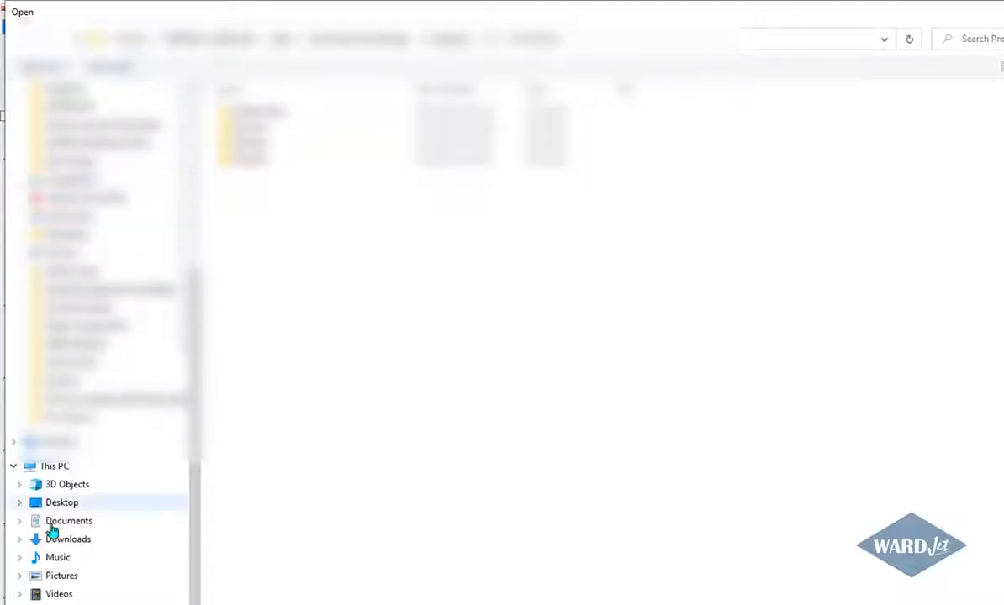
left_click(60, 575)
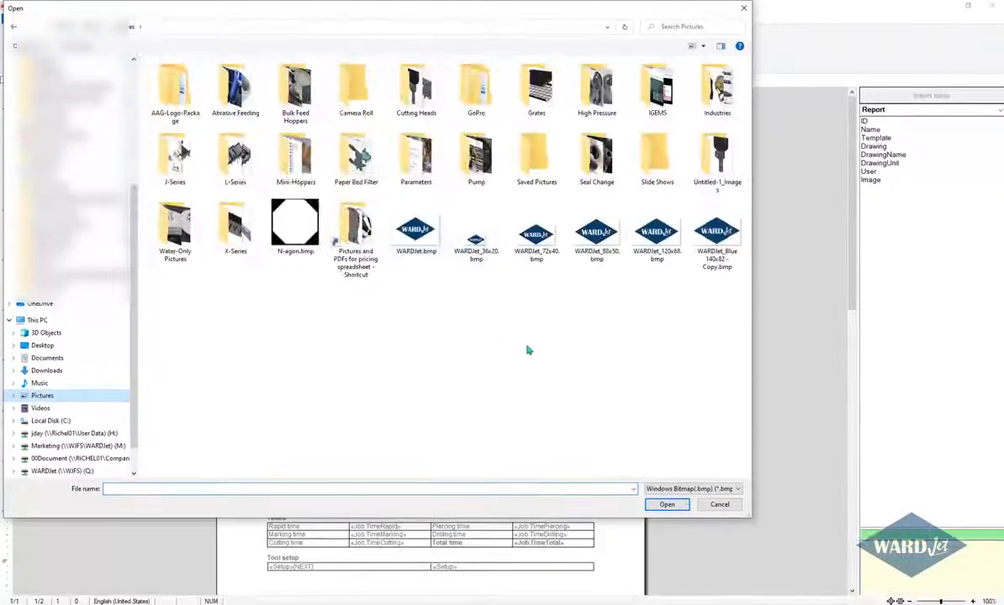
left_click(536, 231)
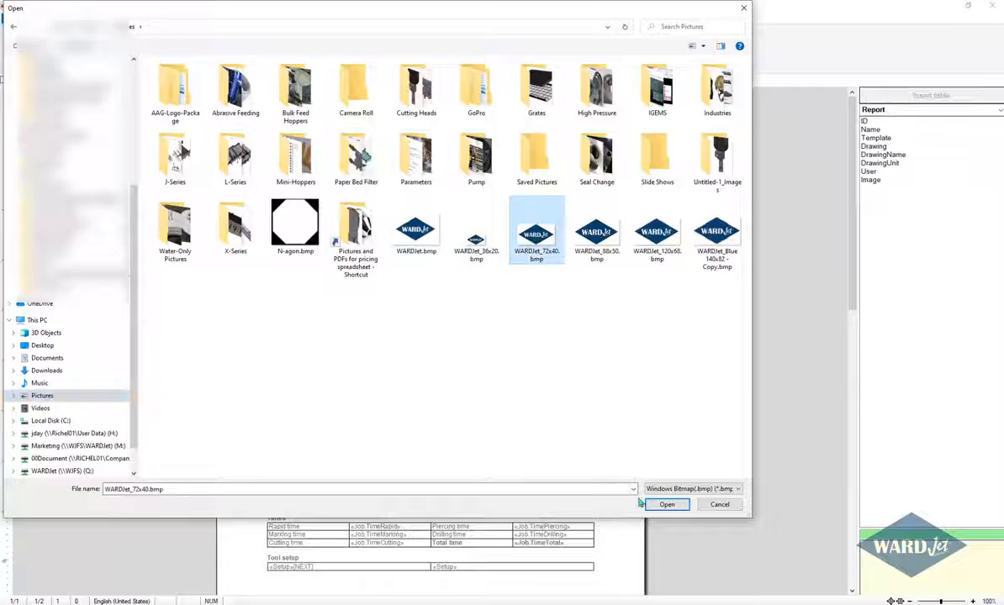
left_click(665, 505)
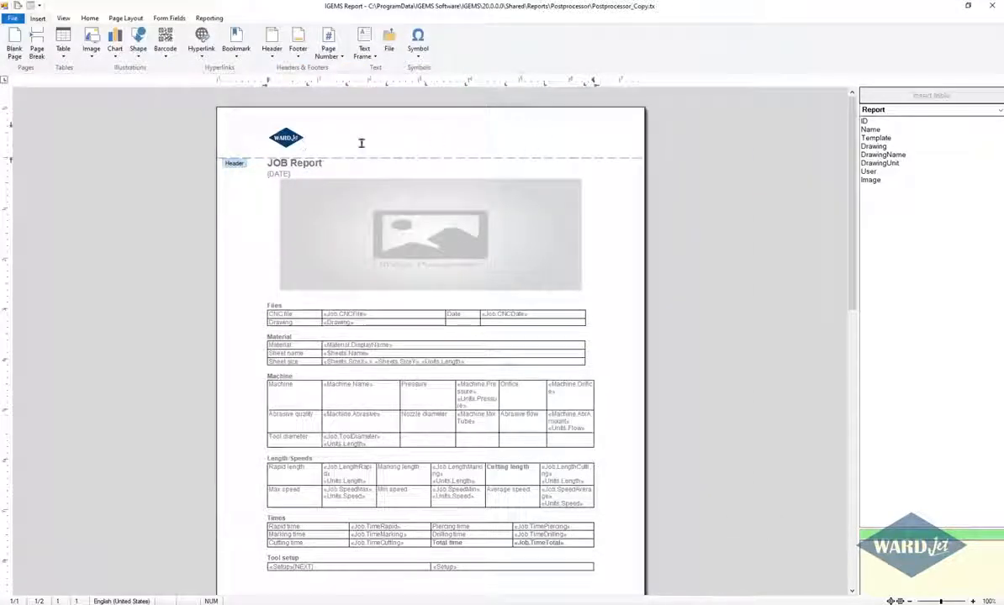
left_click(346, 169)
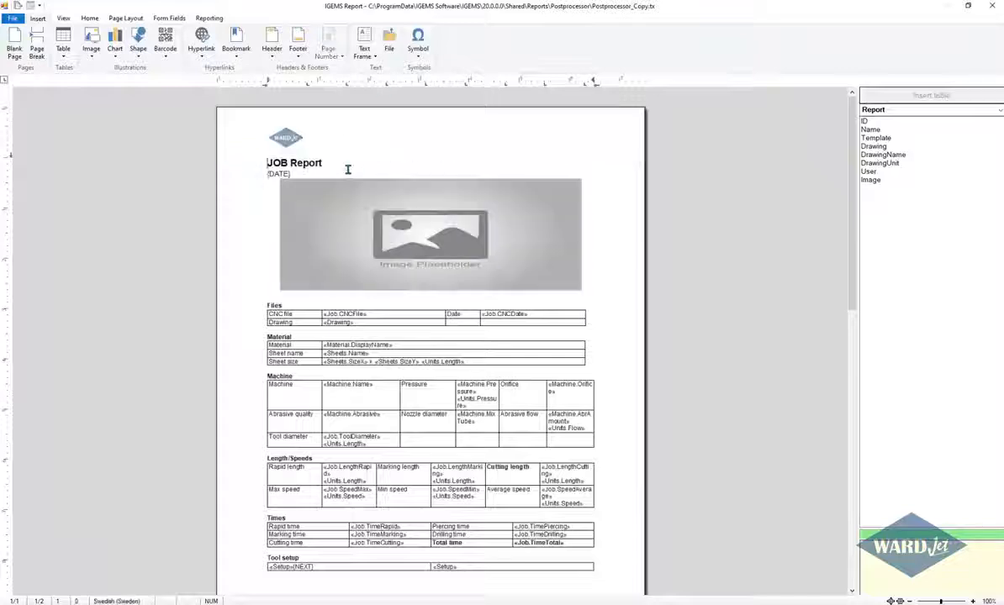
Examine the merge fields in the Files table, the available data groups, and the Report group's fields from Template to Image.
left_click(335, 160)
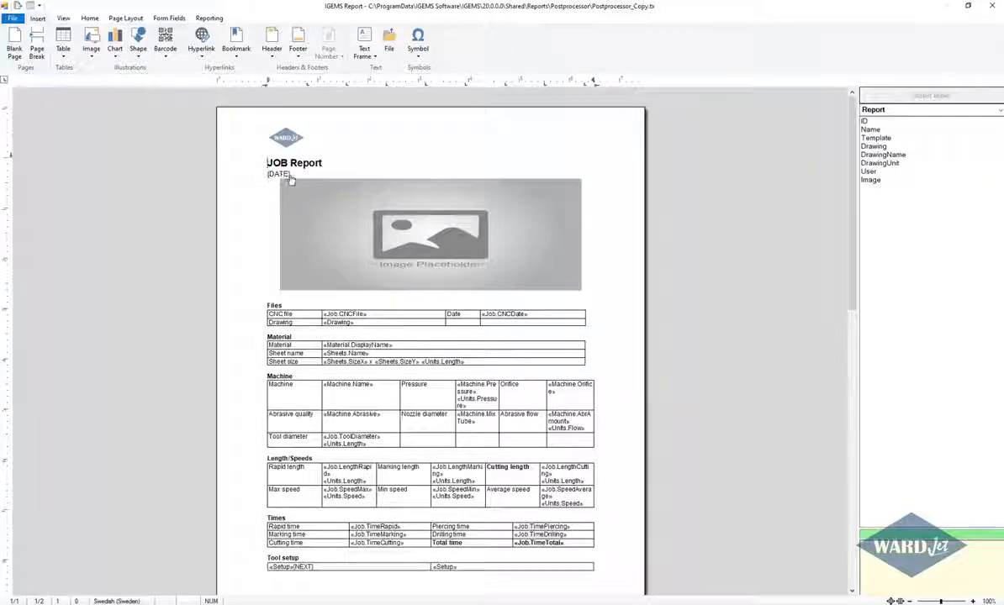
left_click(339, 322)
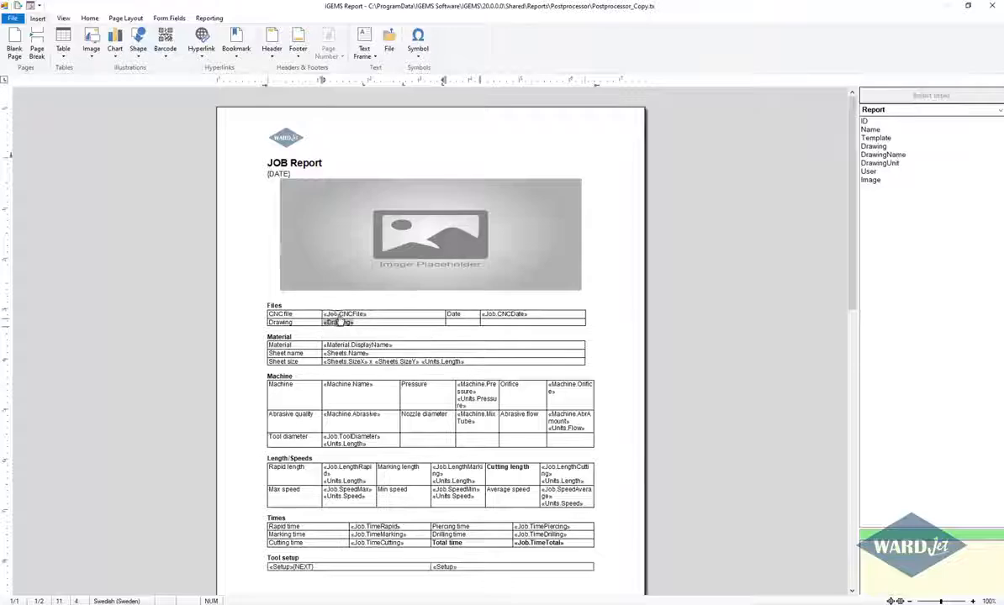
left_click(338, 314)
left_click(340, 323)
left_click(341, 314)
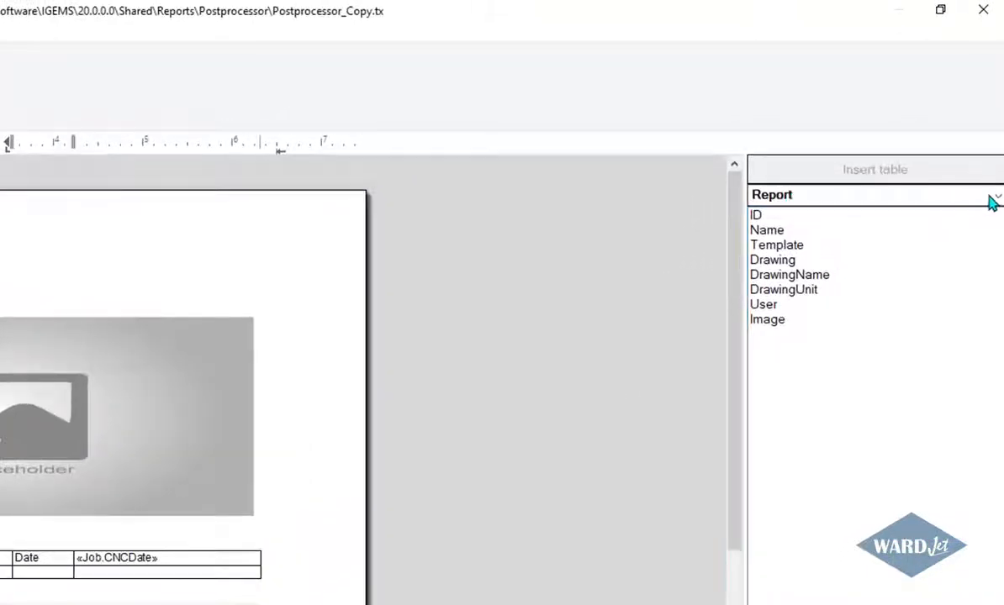
left_click(994, 199)
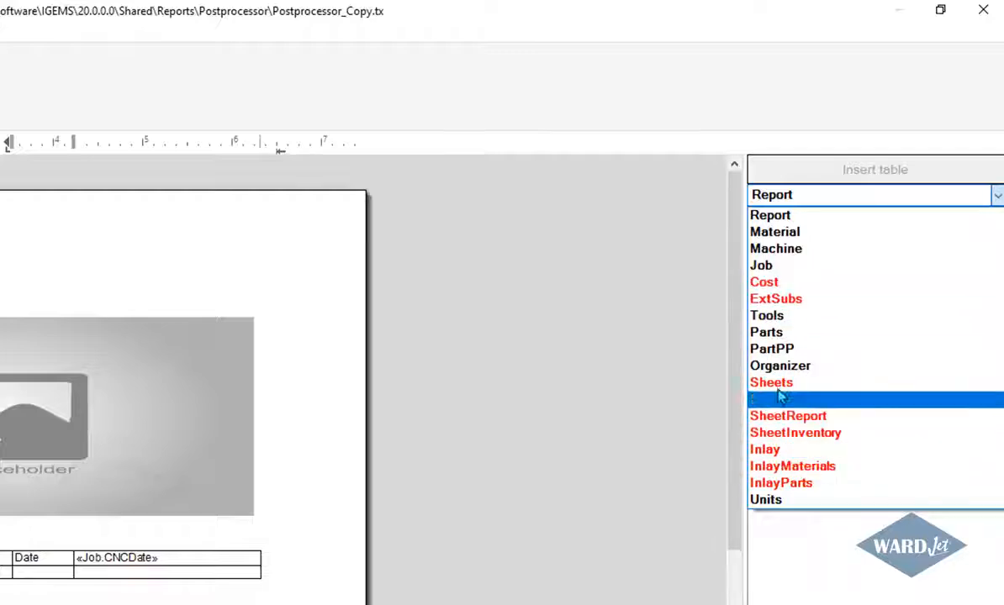
left_click(770, 215)
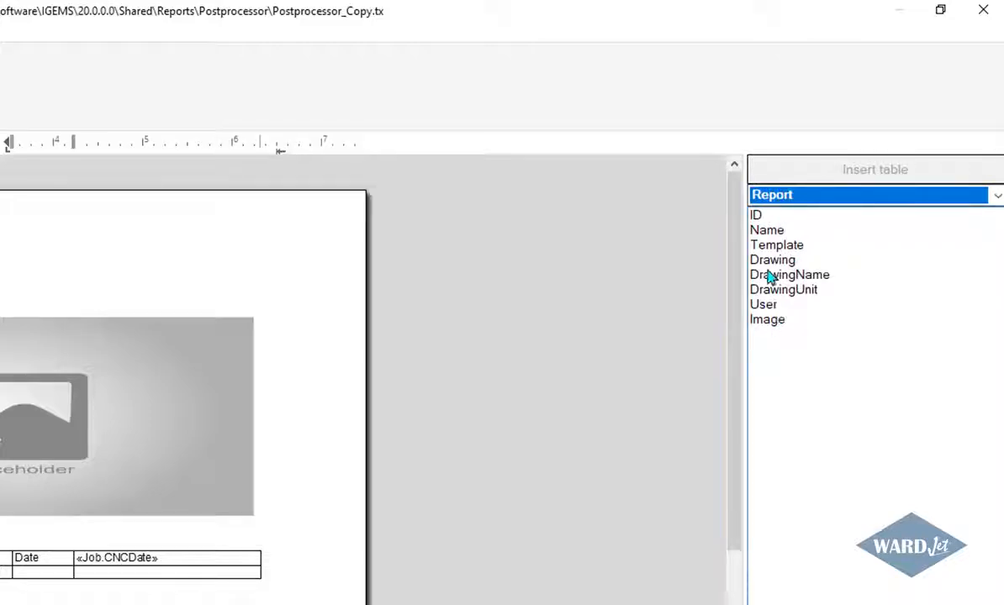
left_click(777, 245)
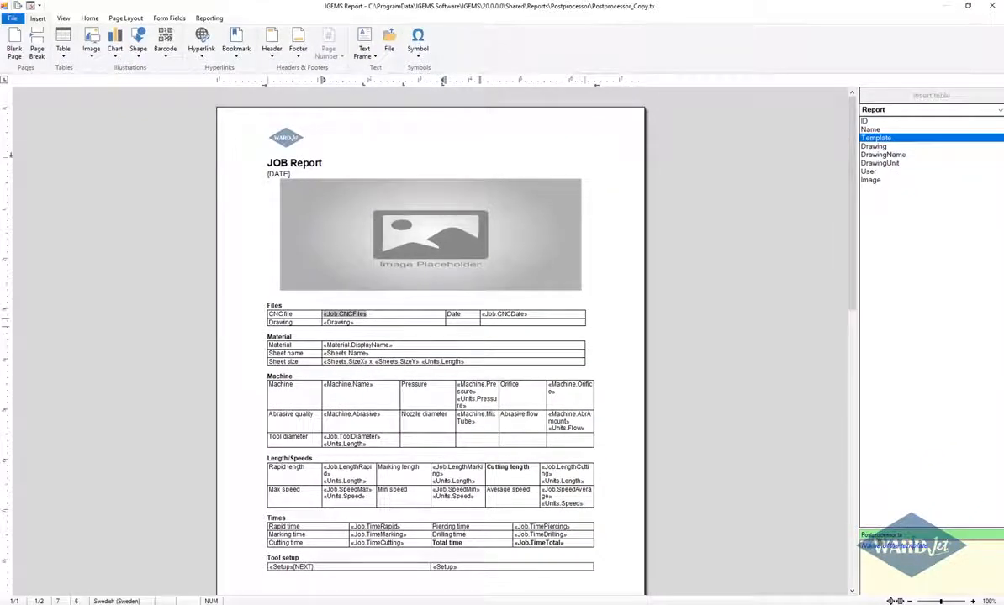
left_click(872, 147)
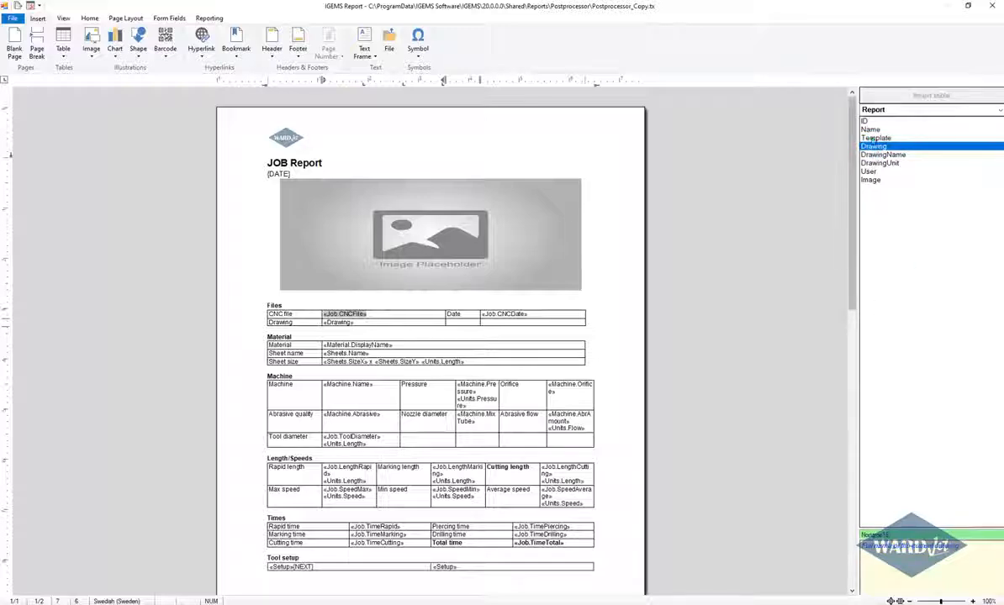
left_click(880, 156)
left_click(879, 164)
left_click(871, 172)
left_click(870, 181)
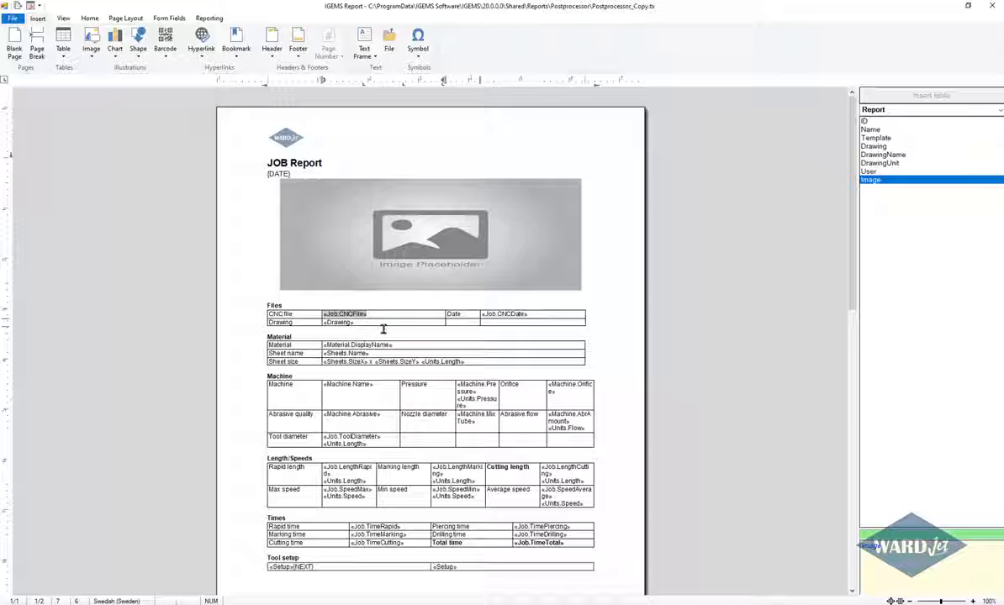
Extend the JOB Report title with a hyphen followed by the Report group's Template merge field.
left_click(360, 156)
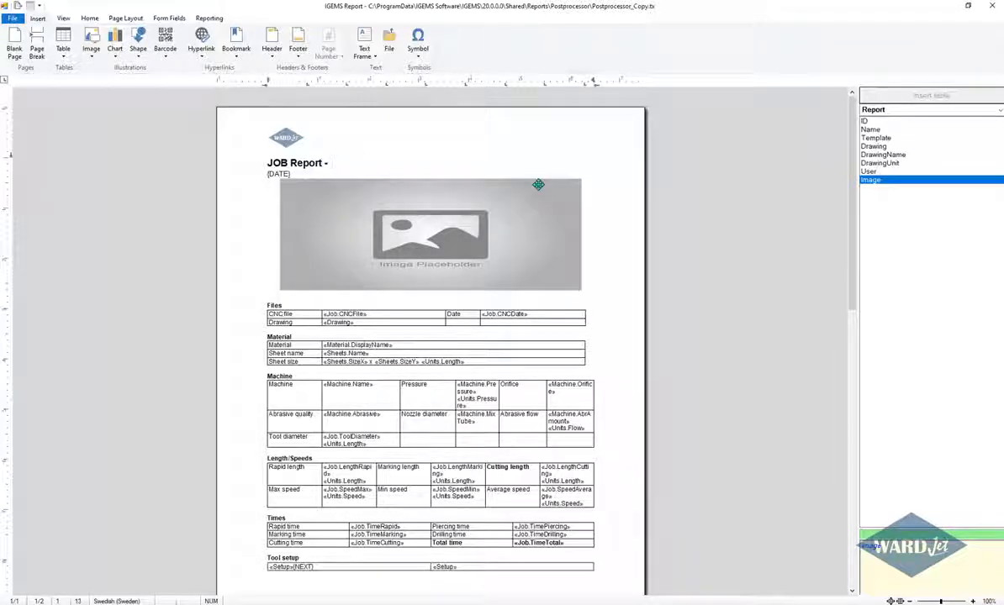
left_click(875, 139)
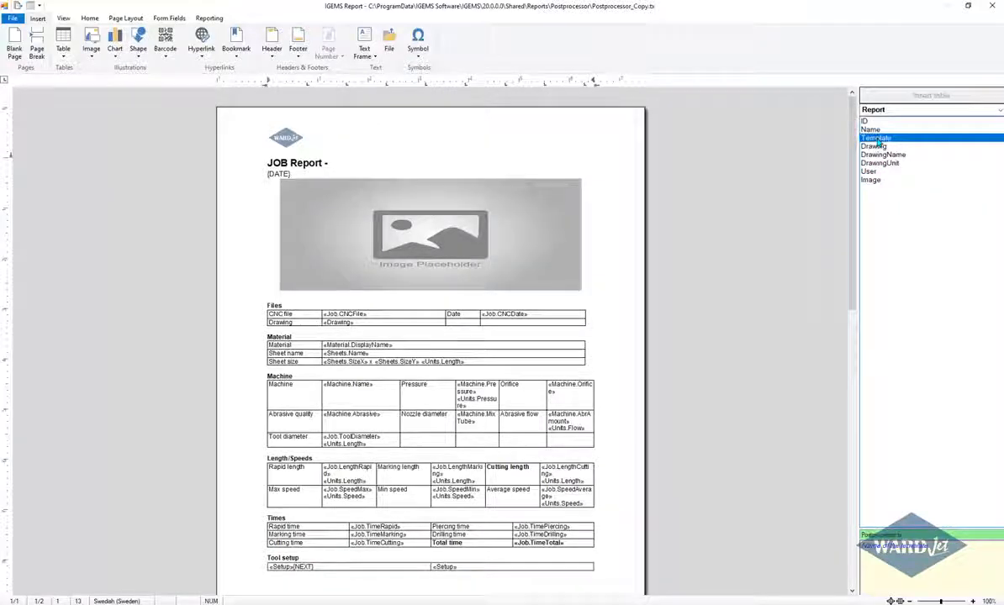
double_click(877, 144)
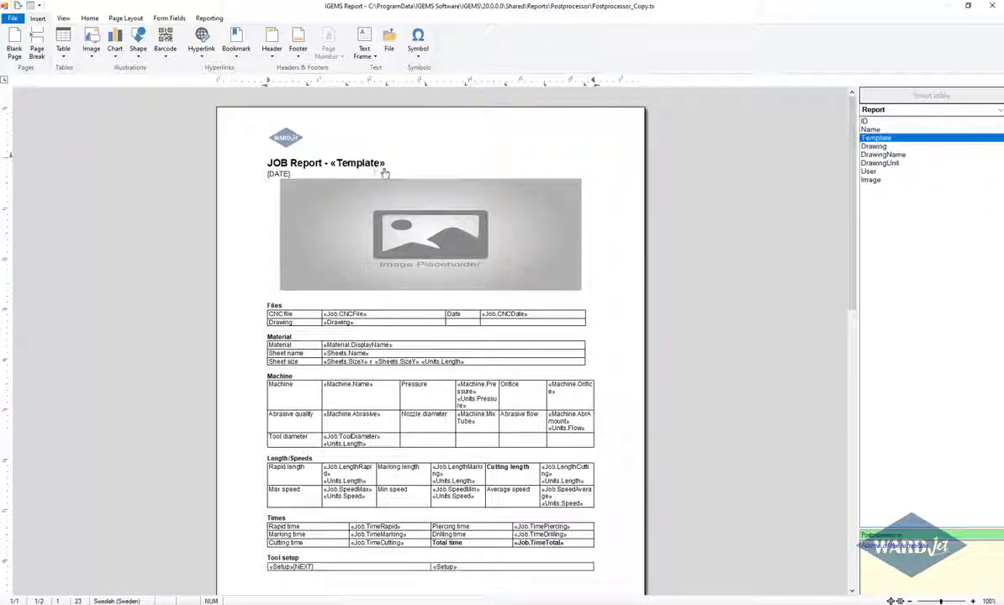
Save the Postprocessor_Copy template and generate the report from it.
left_click(12, 19)
left_click(19, 76)
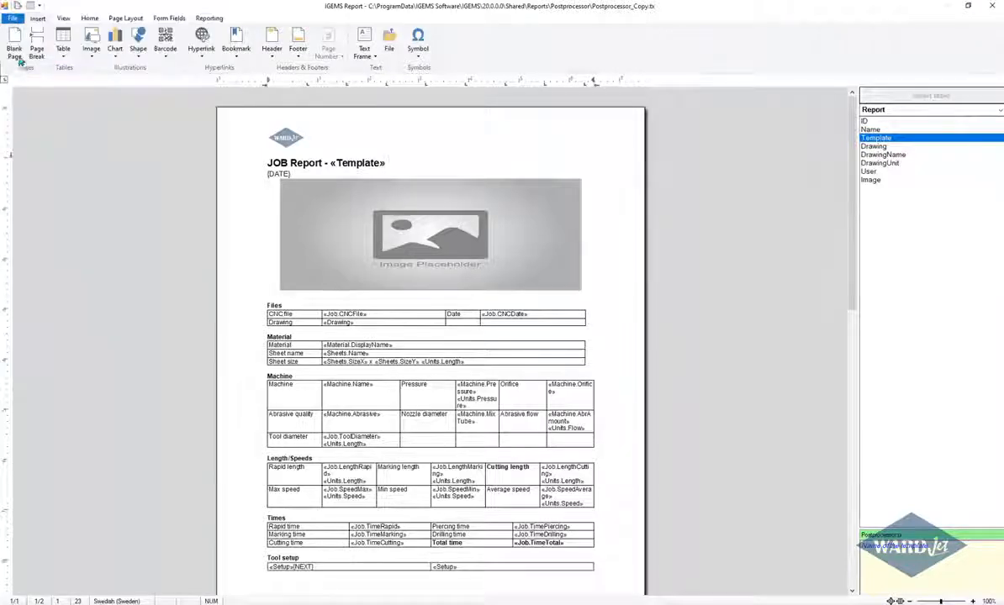
left_click(13, 18)
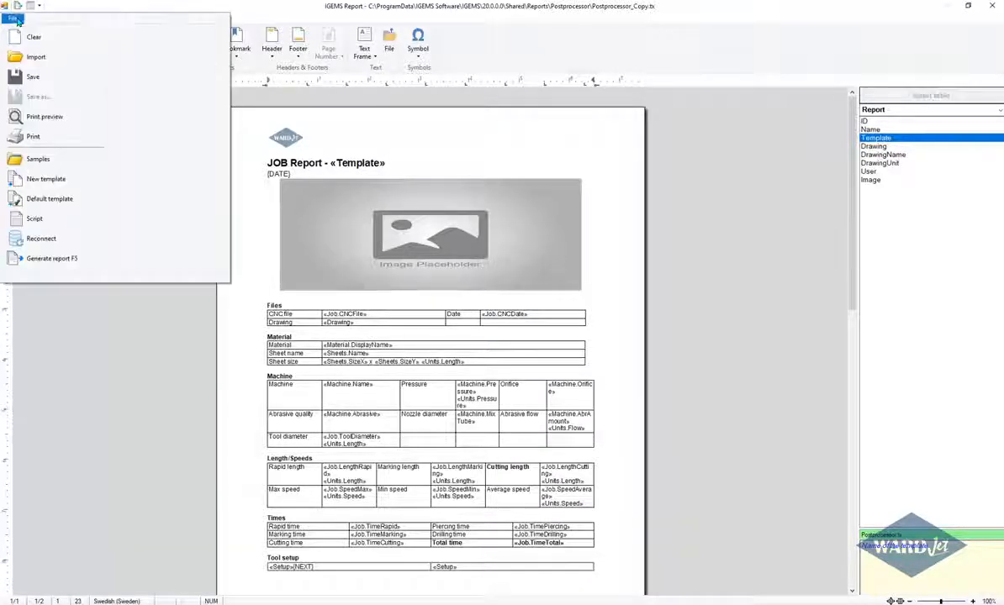
left_click(50, 259)
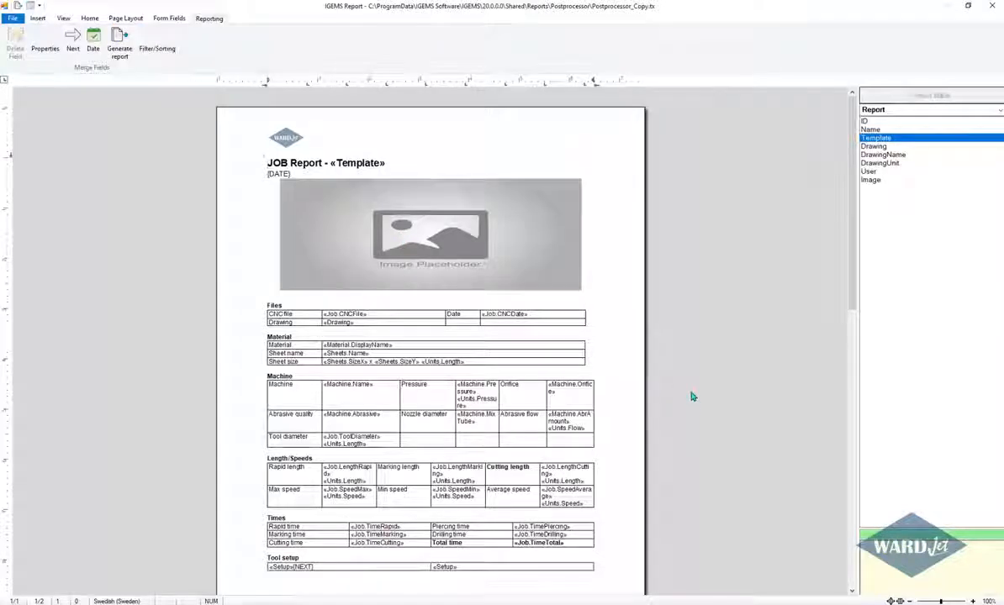
scroll(731, 379, "down", 1)
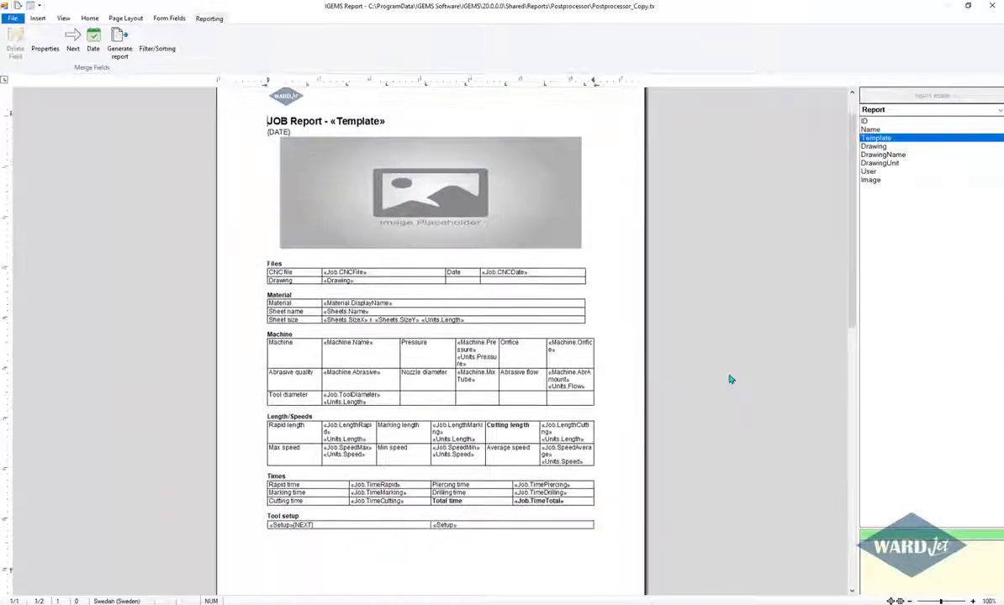
Examine the merge fields available in the Material and Machine data groups.
left_click(928, 110)
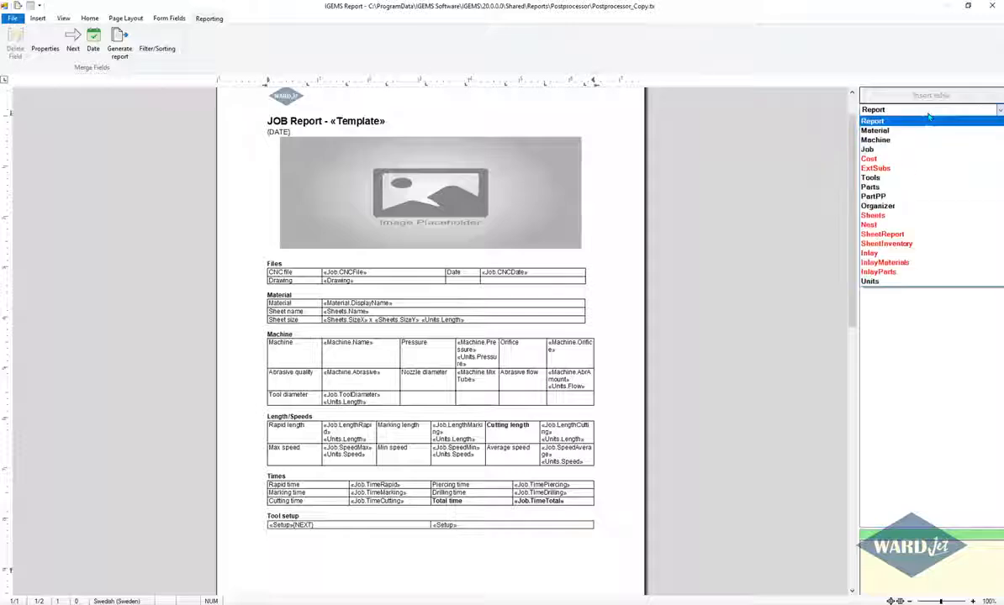
left_click(909, 131)
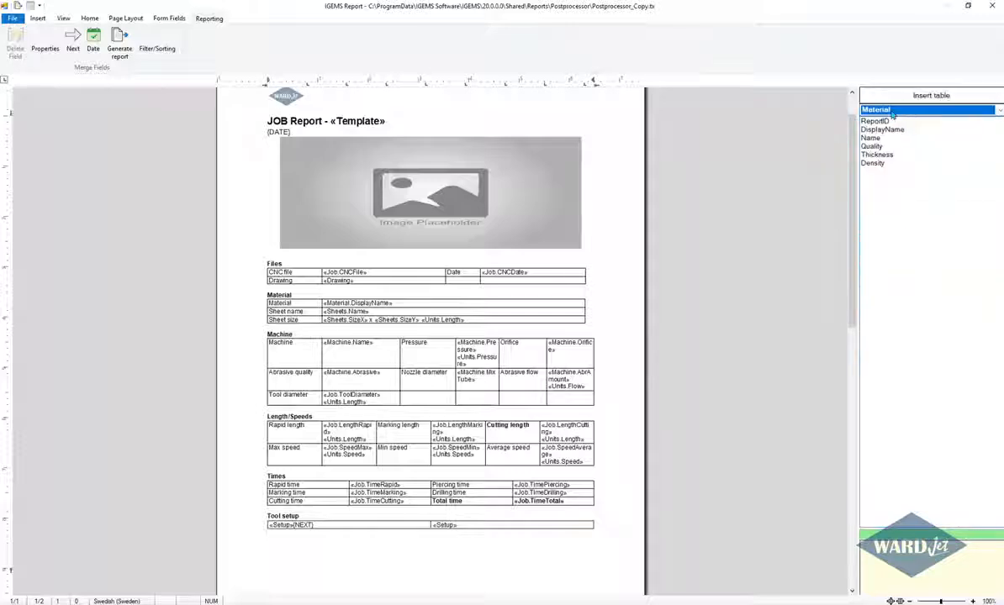
left_click(900, 111)
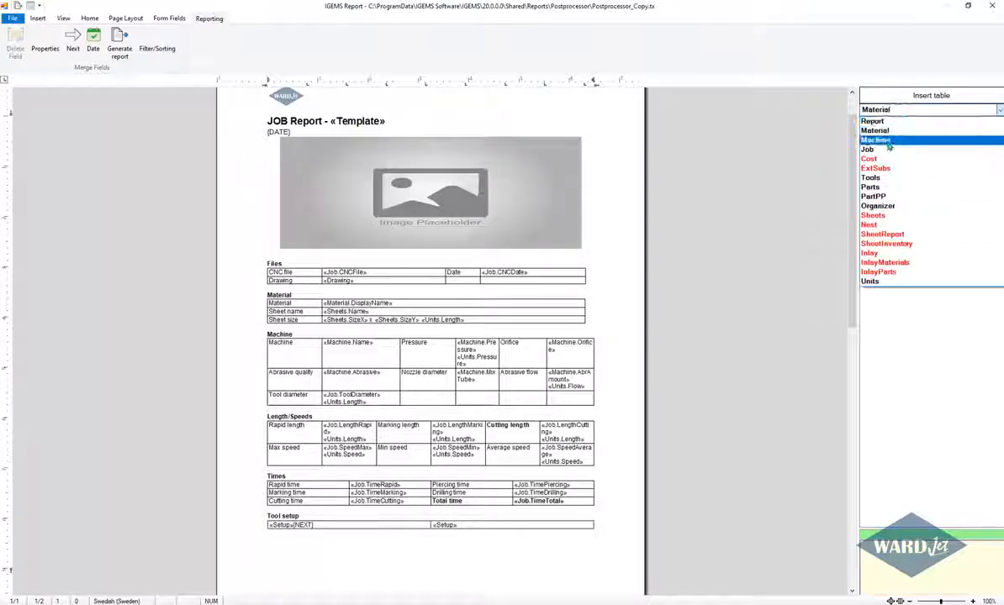
left_click(890, 138)
left_click(879, 155)
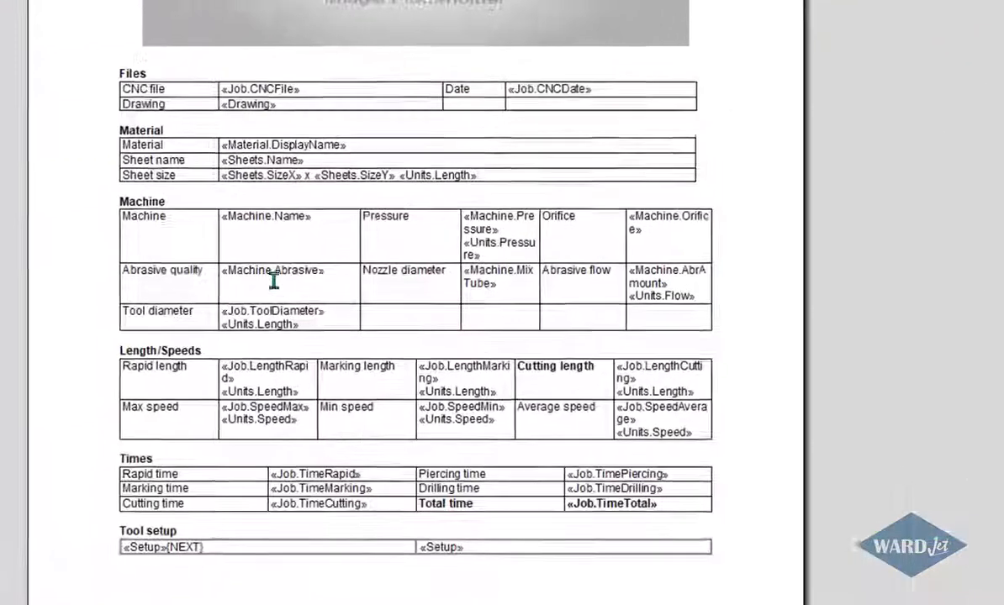
Set the format of the Machine.Abrasive merge field in the Abrasive quality cell to UPPERCASE.
left_click(286, 269)
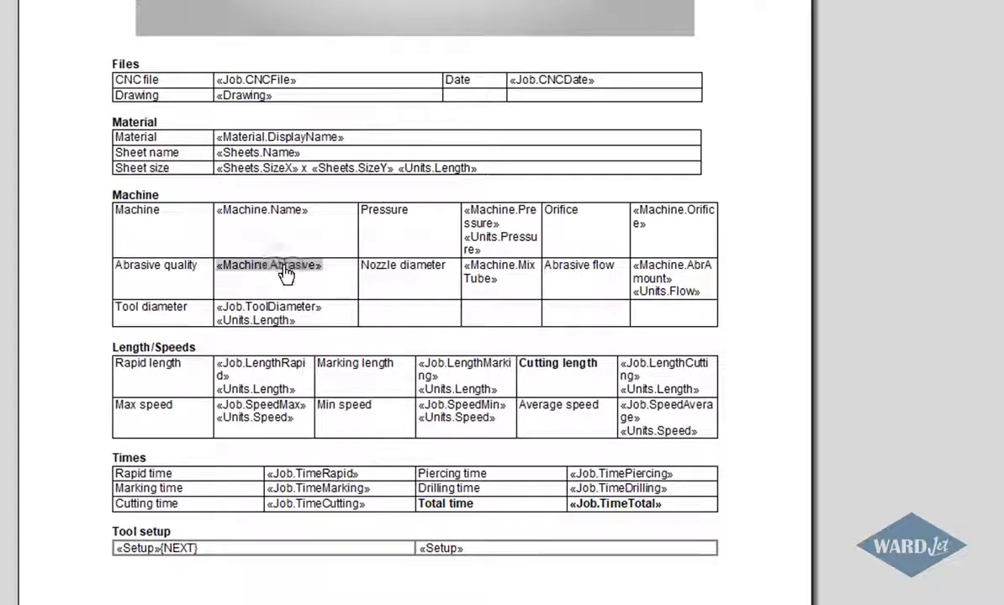
right_click(287, 272)
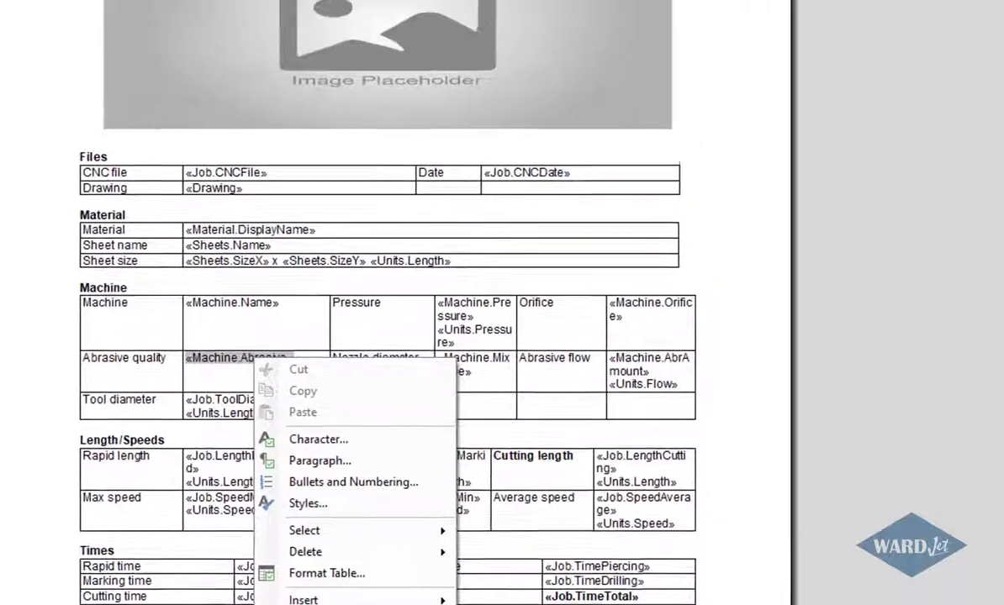
left_click(357, 602)
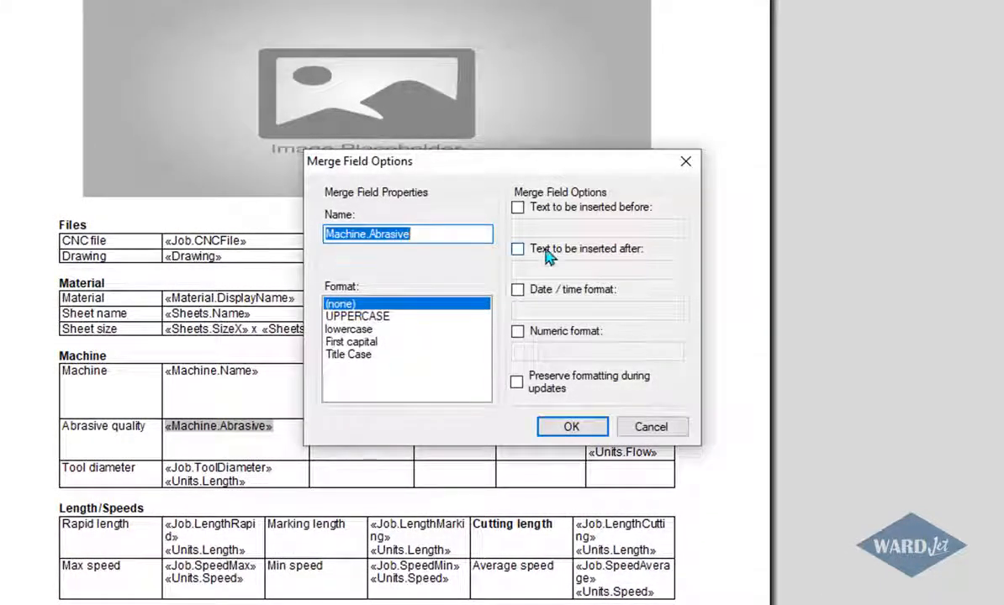
left_click(517, 332)
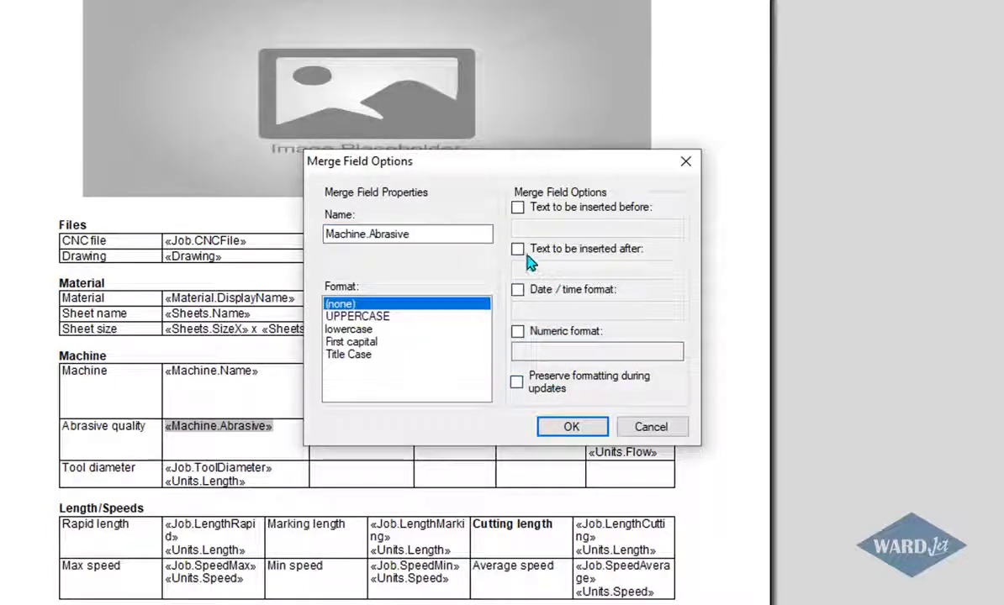
left_click(339, 318)
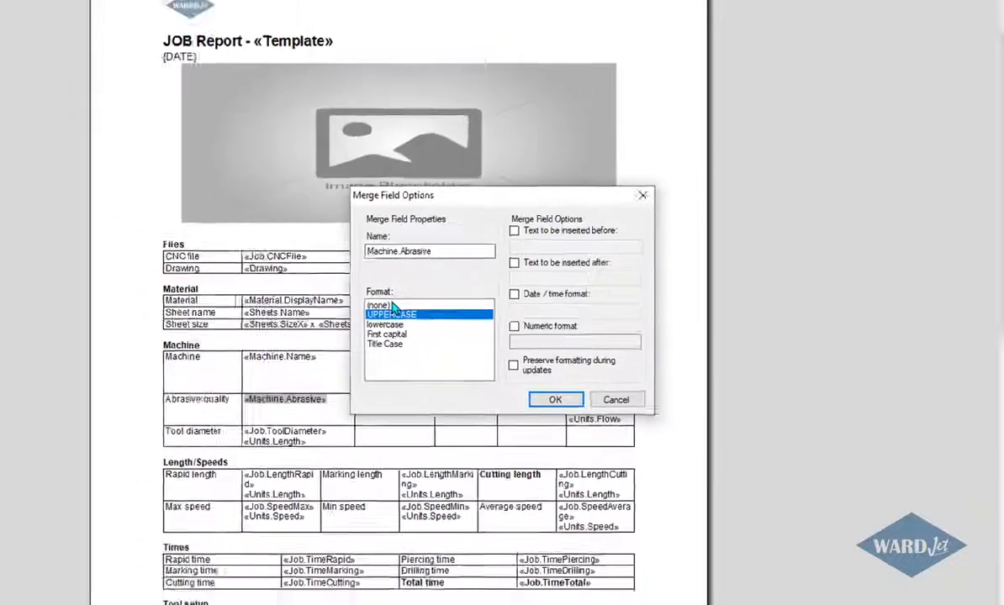
left_click(572, 426)
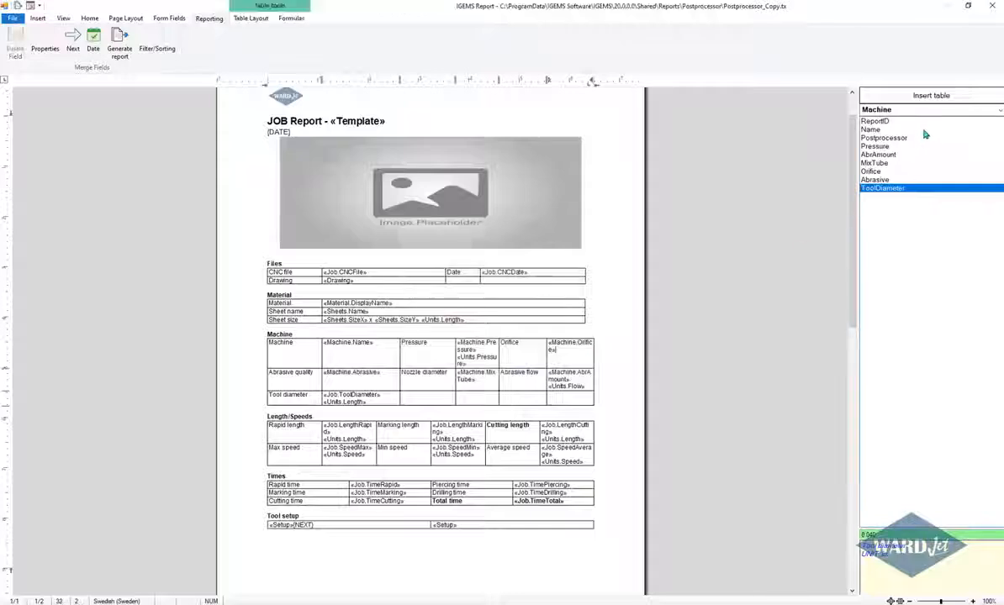
Check the merge fields in the Units data group, and close the template and the generated report.
left_click(998, 111)
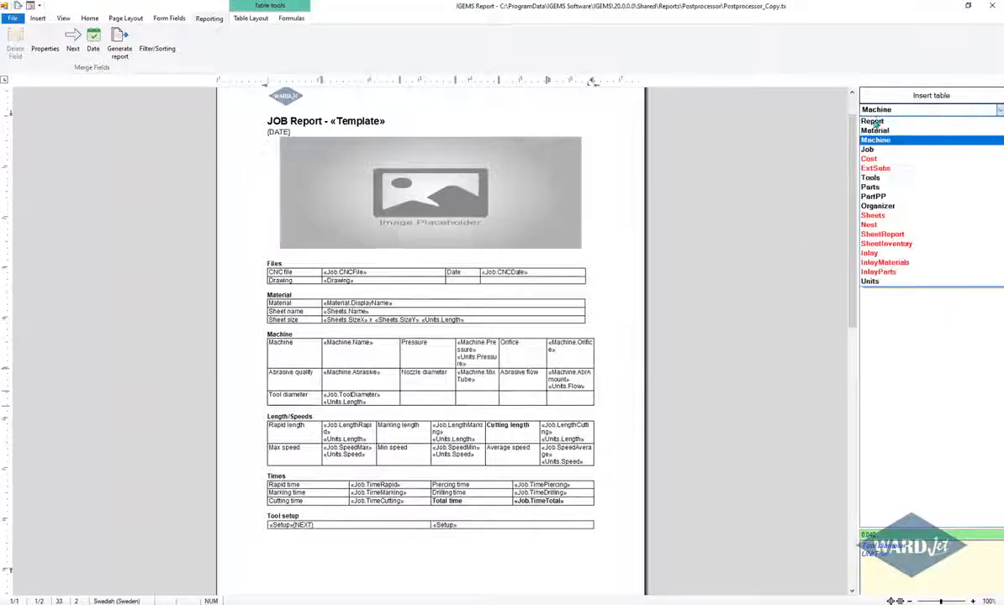
left_click(870, 282)
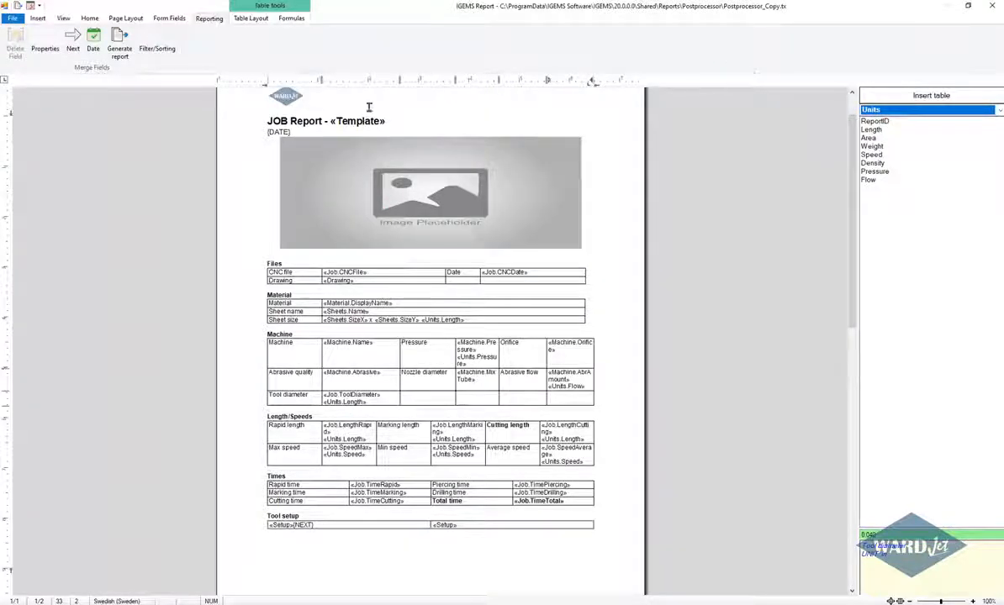
left_click(12, 17)
left_click(37, 259)
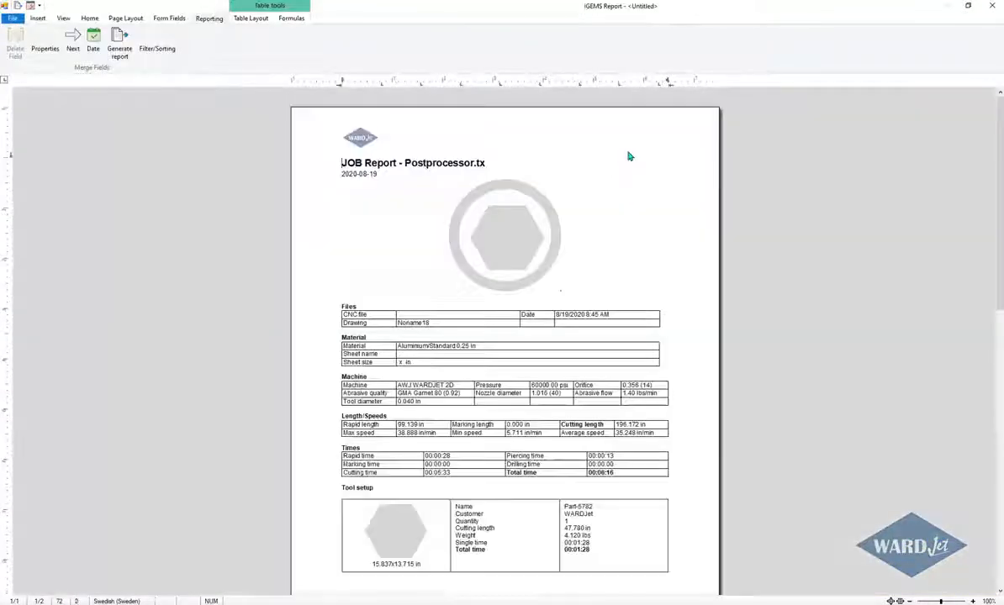
left_click(991, 8)
left_click(462, 342)
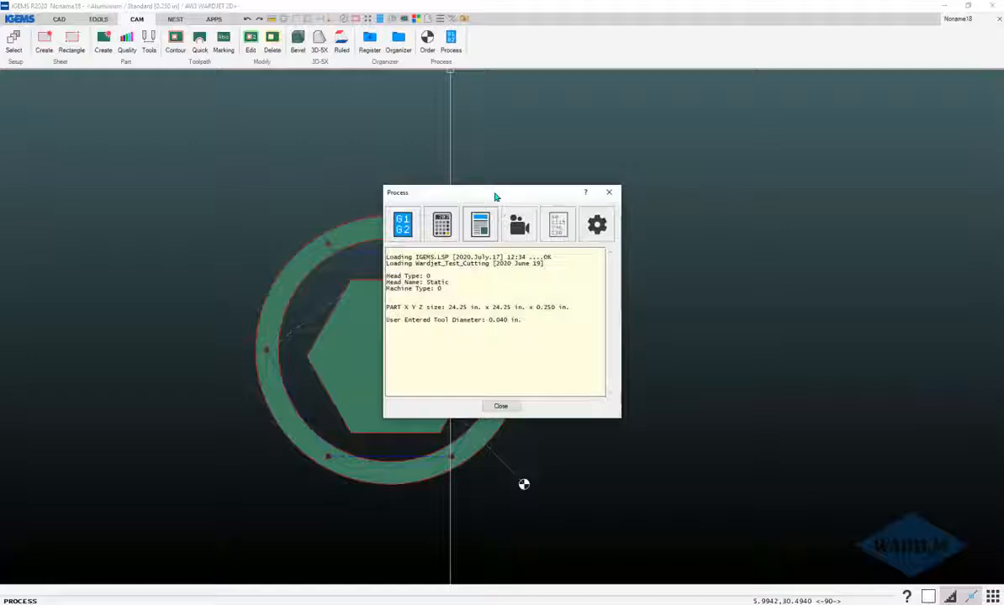
Generate the process report from the Postprocessor_Copy.tx template with the existing job options, and close the report and the Process dialog.
left_click(480, 235)
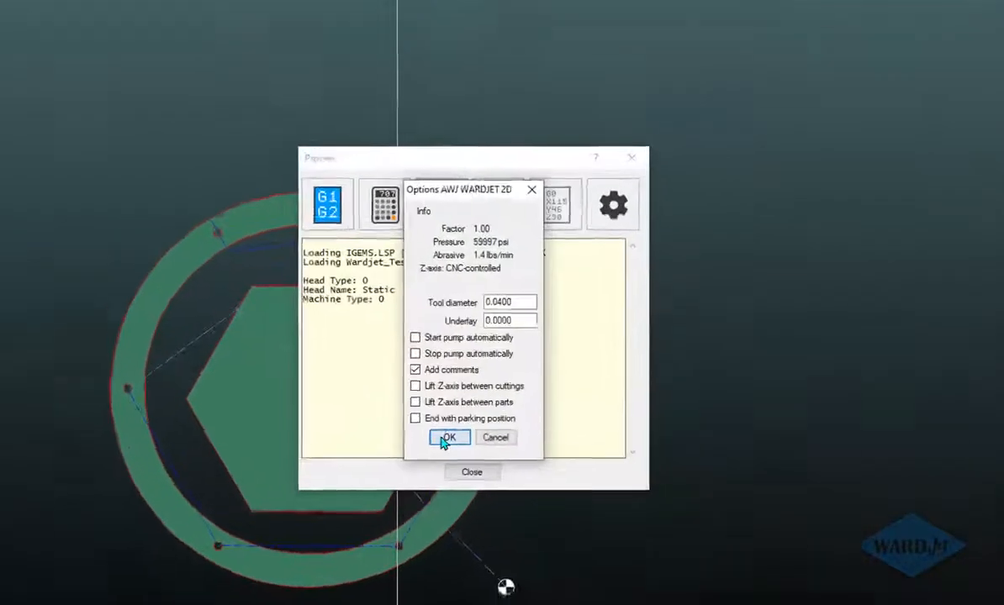
left_click(443, 438)
left_click(451, 429)
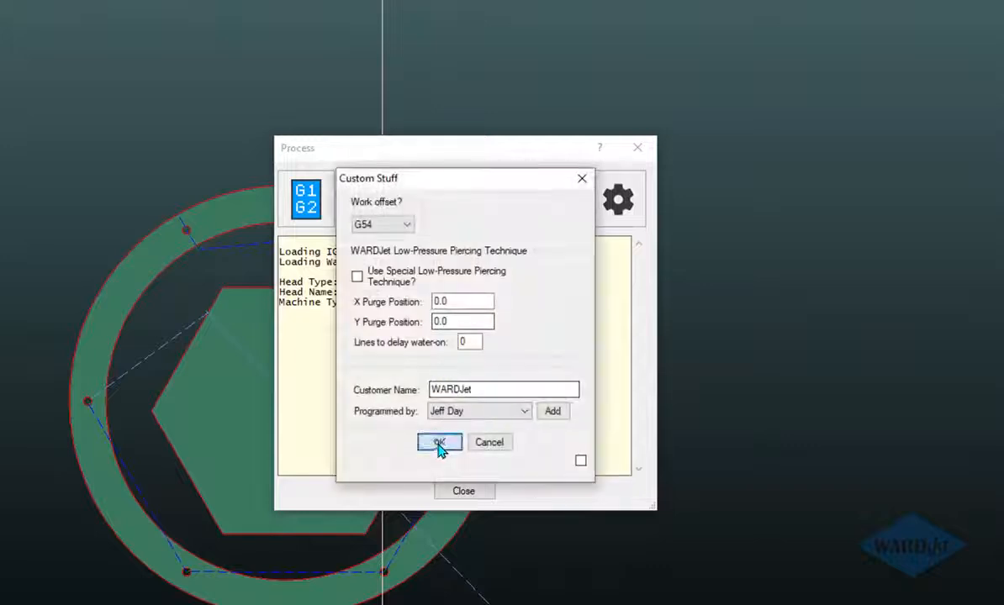
left_click(391, 255)
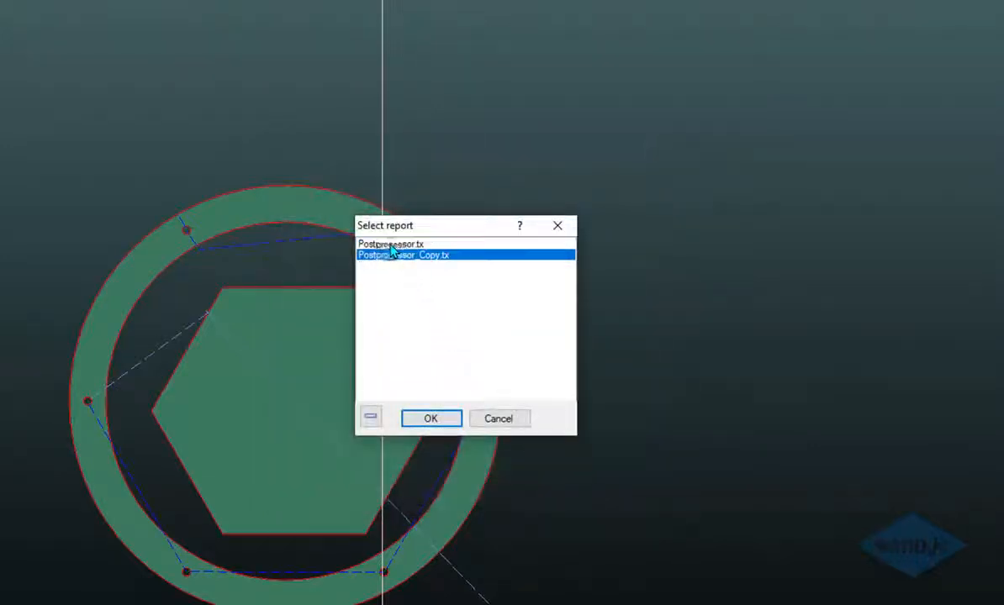
left_click(391, 245)
left_click(393, 255)
left_click(387, 245)
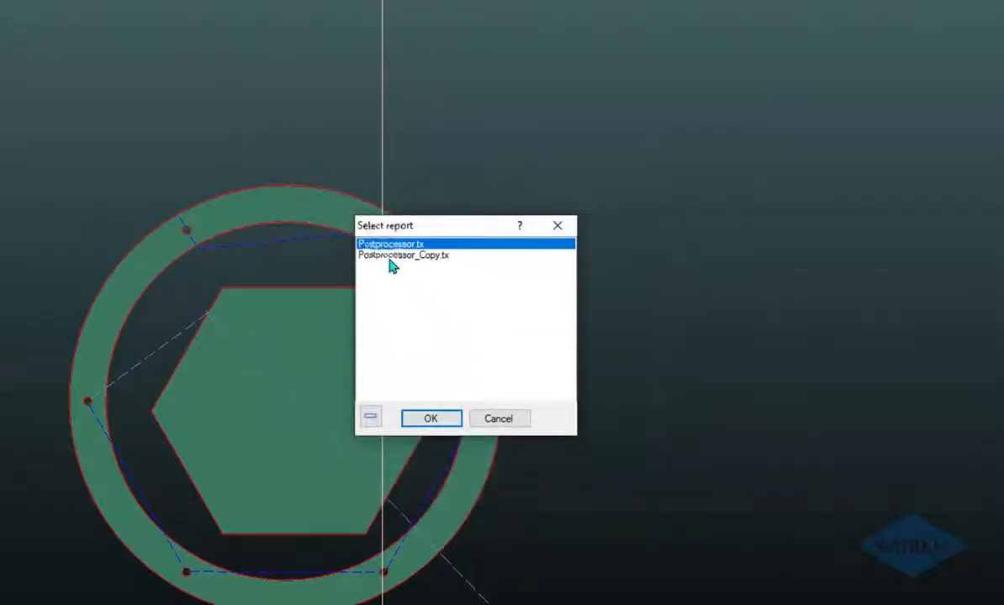
left_click(391, 255)
left_click(432, 418)
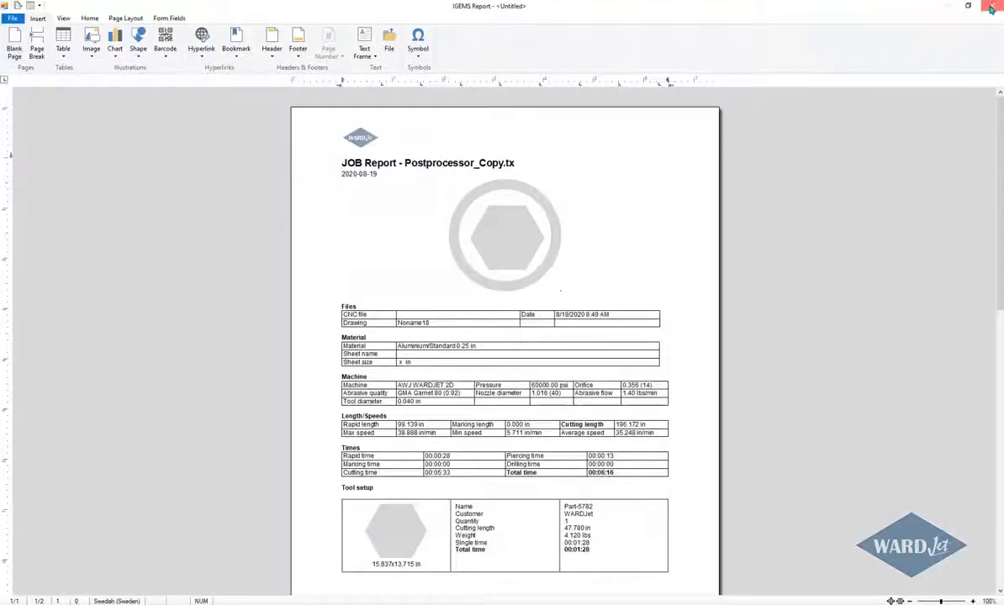
left_click(991, 7)
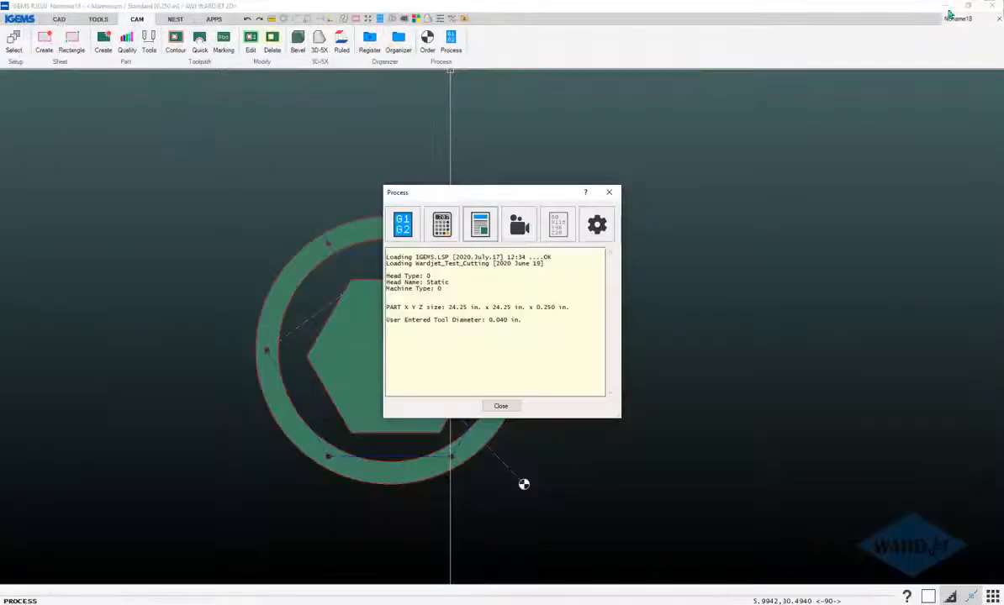
left_click(496, 405)
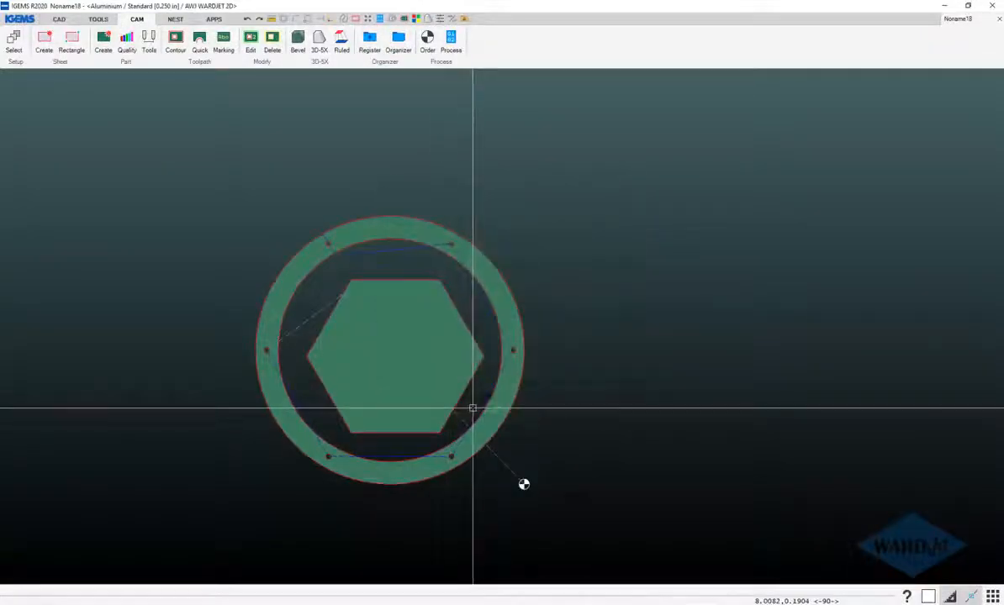
Switch to File Explorer and open the Postprocessor folder inside the shared Reports folder to locate the two report templates.
left_click(247, 604)
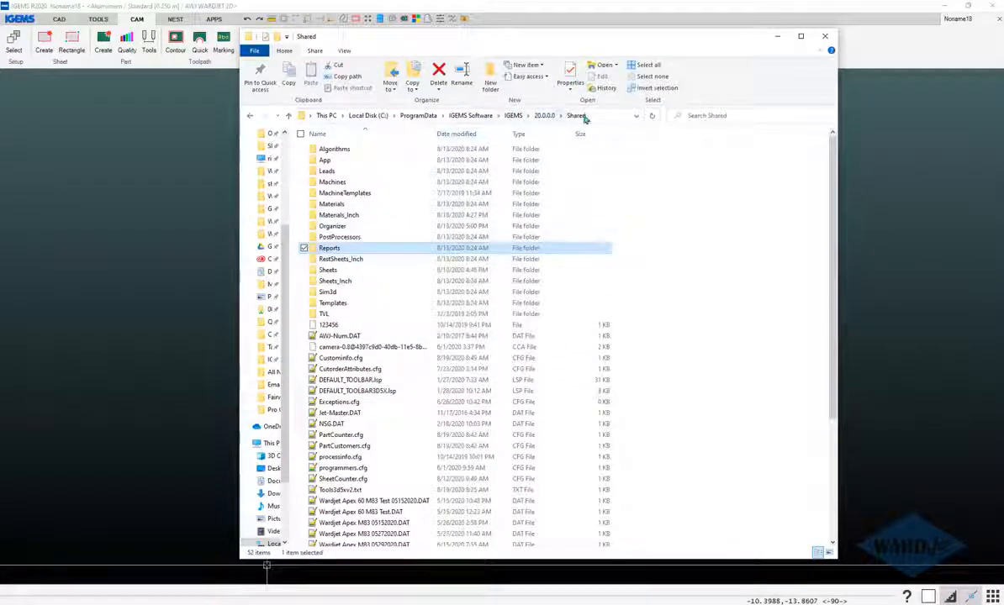
double_click(333, 250)
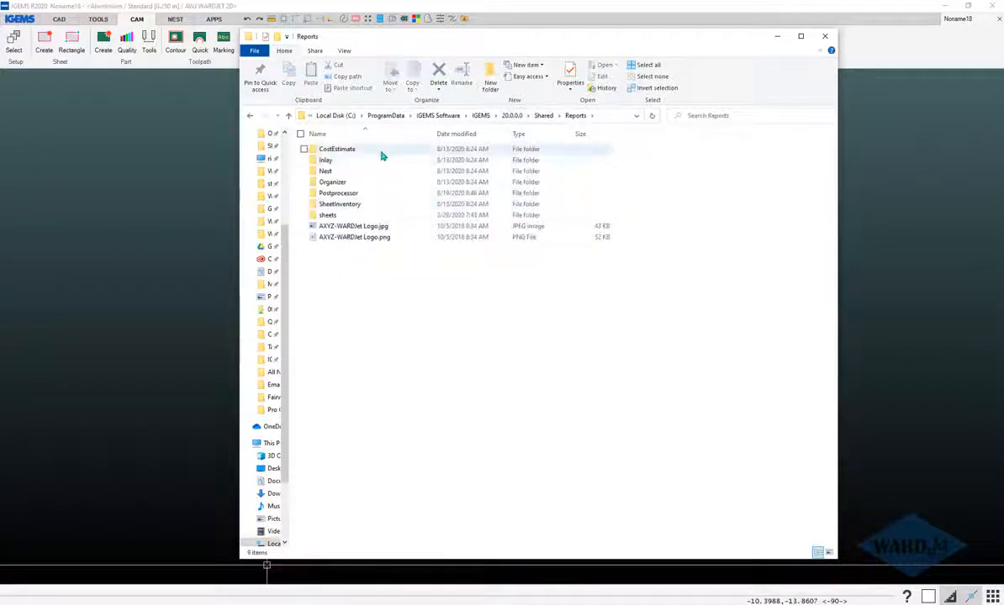
double_click(331, 195)
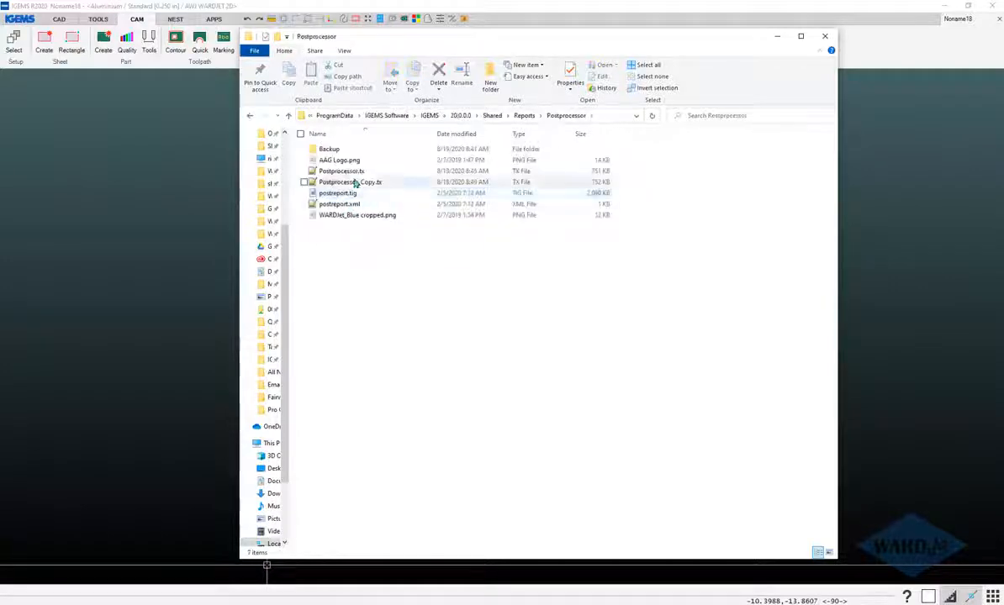
left_click(353, 172)
left_click(345, 183)
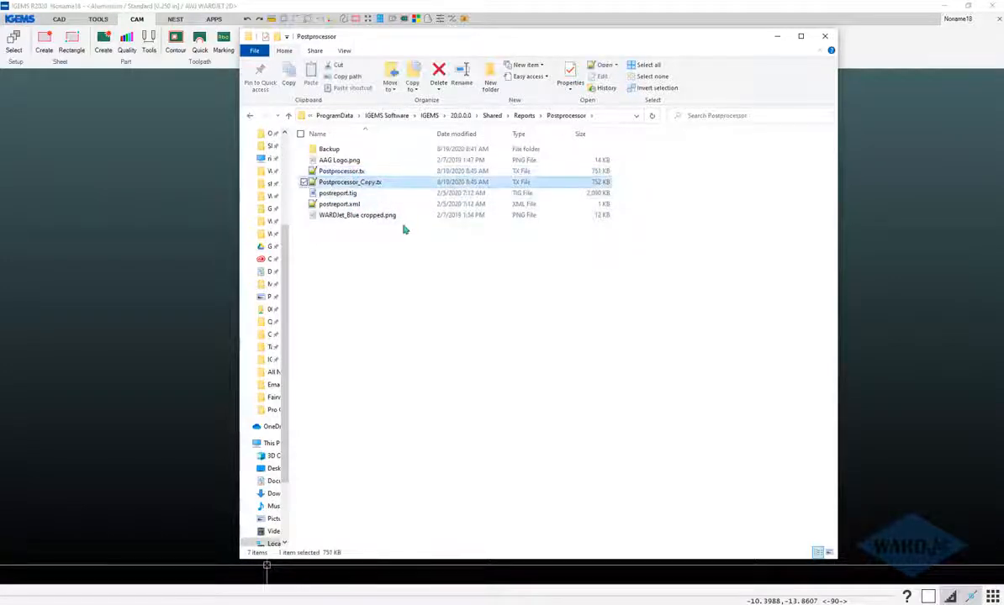
Copy WARDJet Post Report - Abrasive.tx and WARDJet Post Report - Water-Only.tx from the Backup folder into the Postprocessor folder, and return to IGEMS.
left_click(345, 153)
double_click(345, 153)
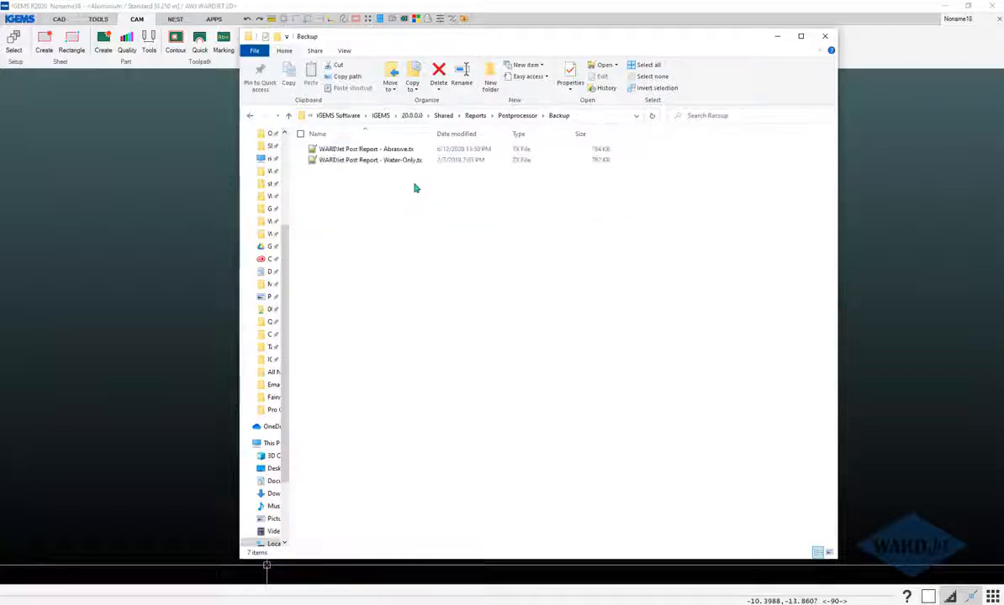
left_click(368, 159)
left_click(368, 151, "shift")
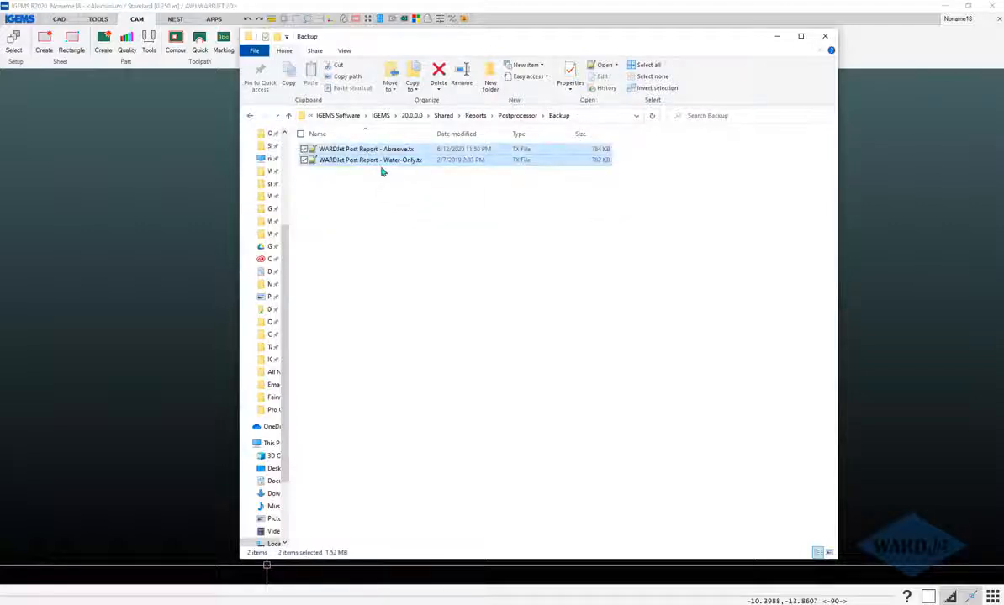
left_click(517, 115)
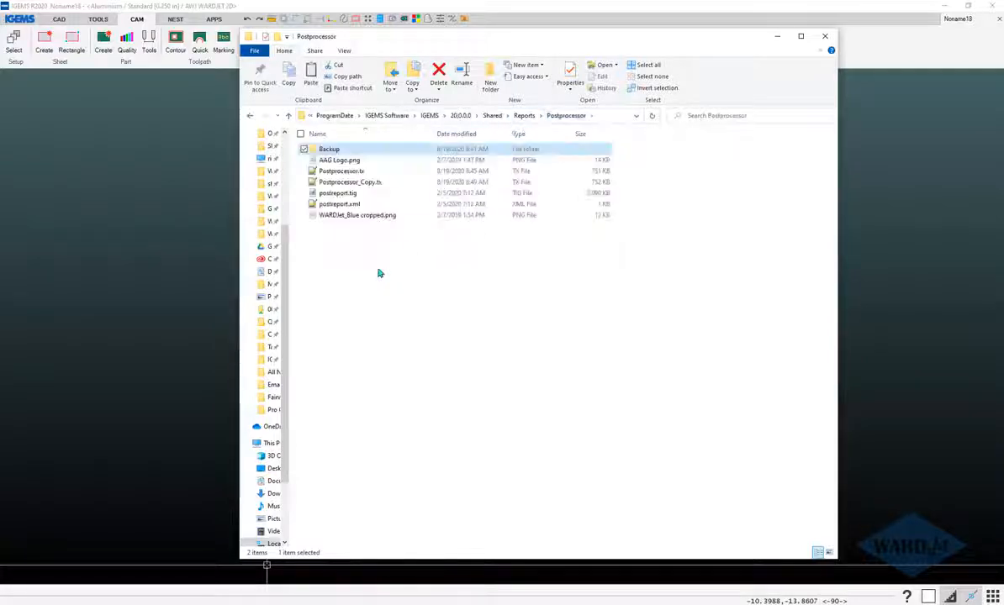
right_click(379, 270)
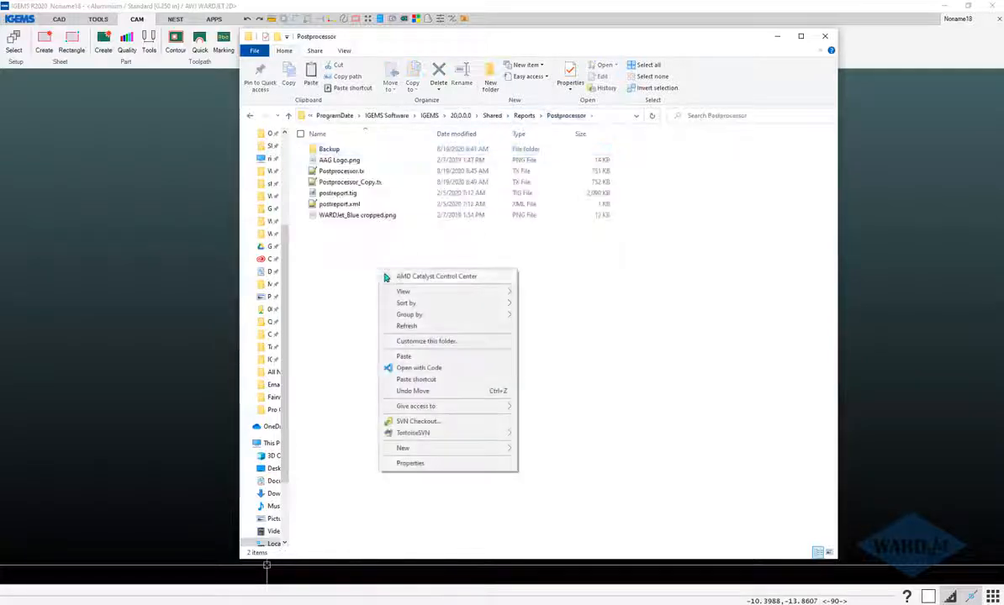
left_click(404, 357)
left_click(551, 14)
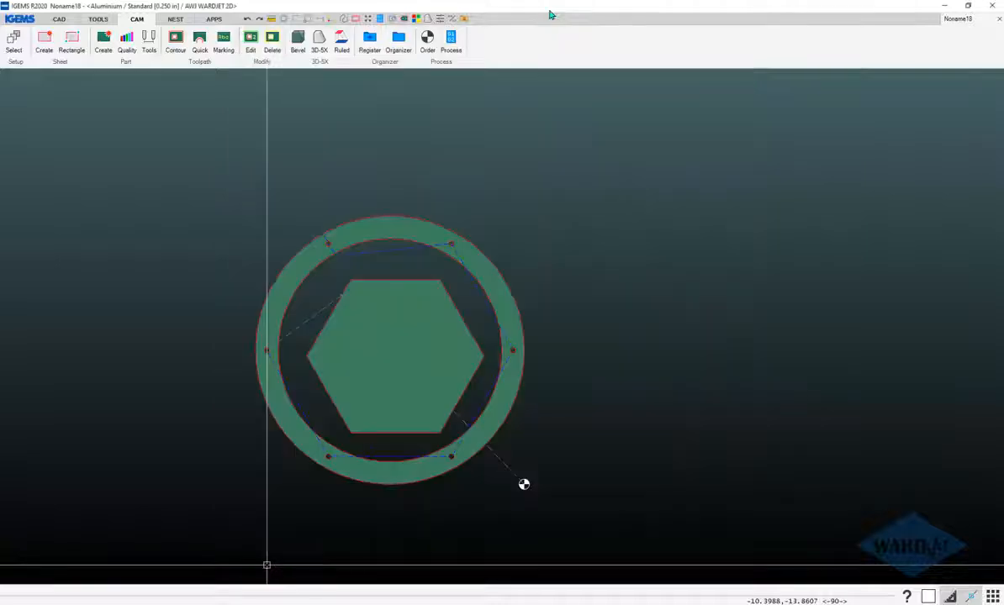
Process the job with the existing options and open the WARDJet Post Report - Abrasive.tx report template.
left_click(454, 42)
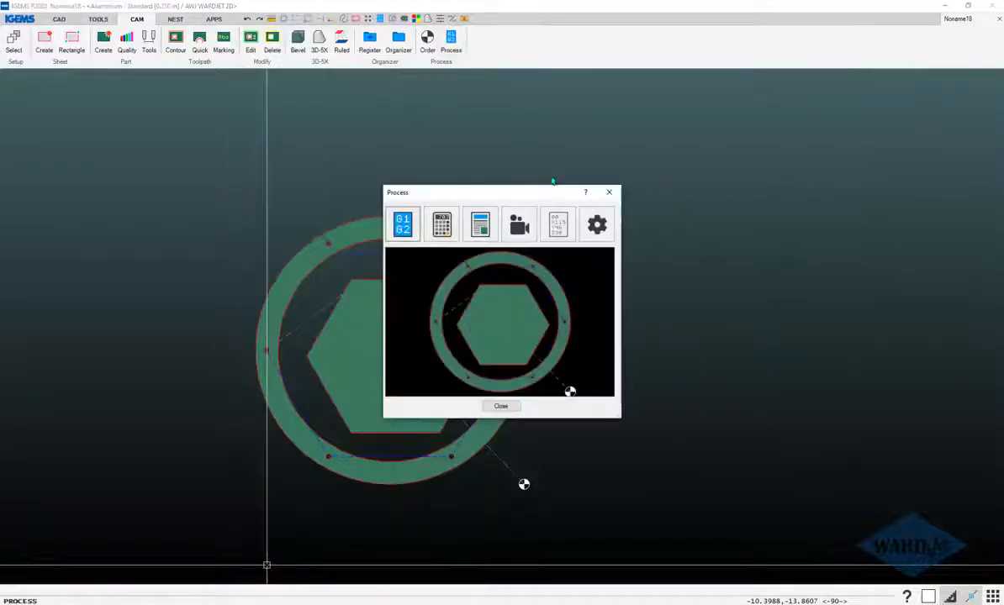
left_click(486, 224)
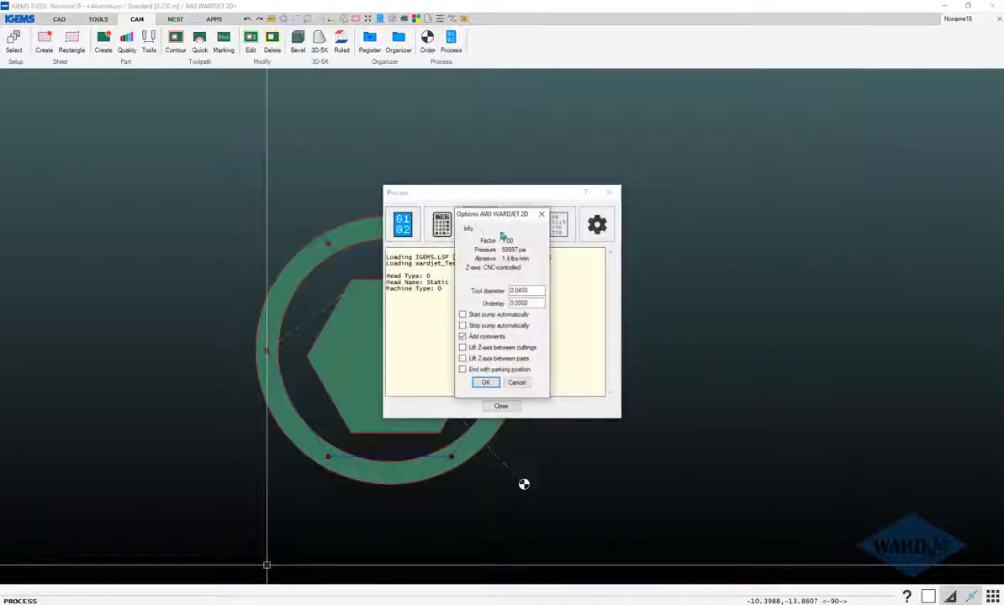
left_click(485, 382)
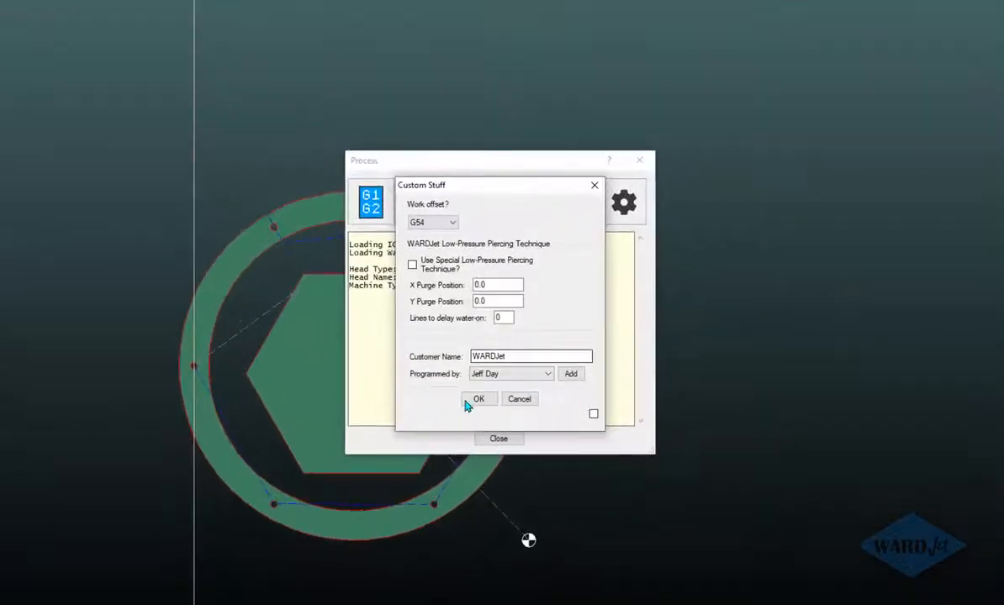
left_click(469, 402)
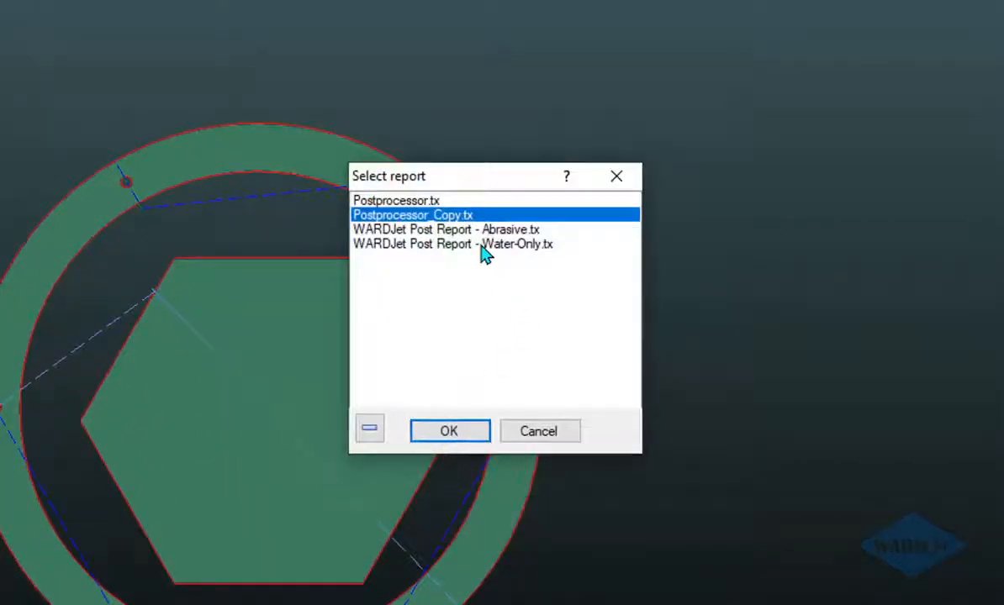
left_click(484, 245)
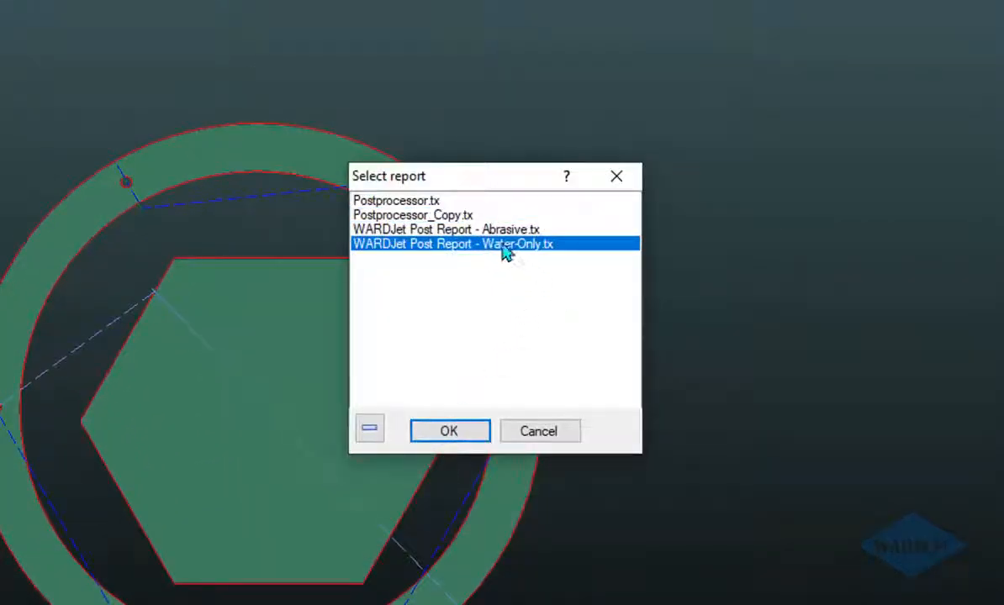
left_click(433, 229)
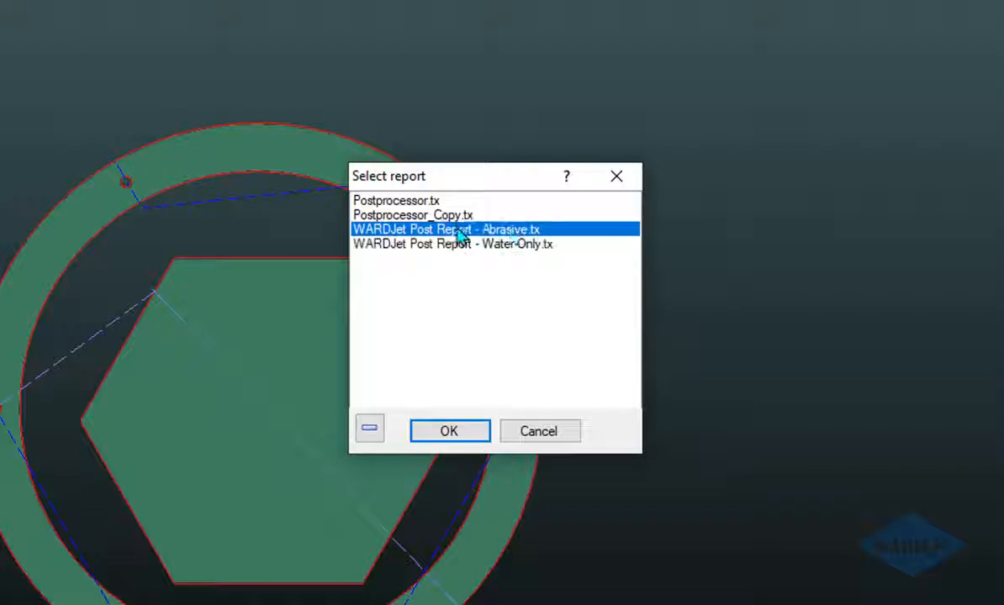
left_click(448, 430)
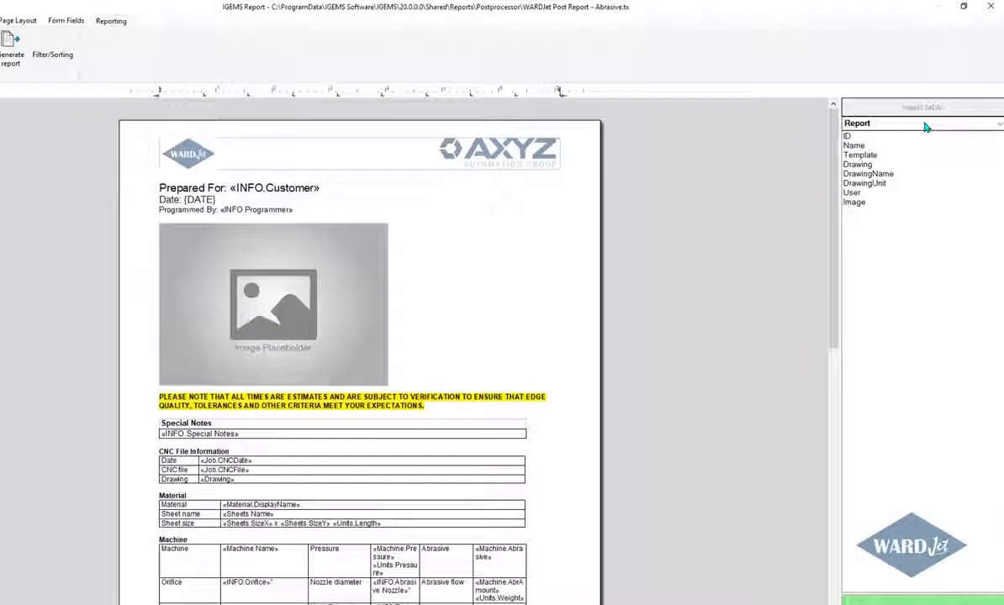
Examine the merge fields in the INFO data group, from ReportID and Customer through Abrasive Nozzle, Abrasive Amount and Tool Diameter.
left_click(929, 111)
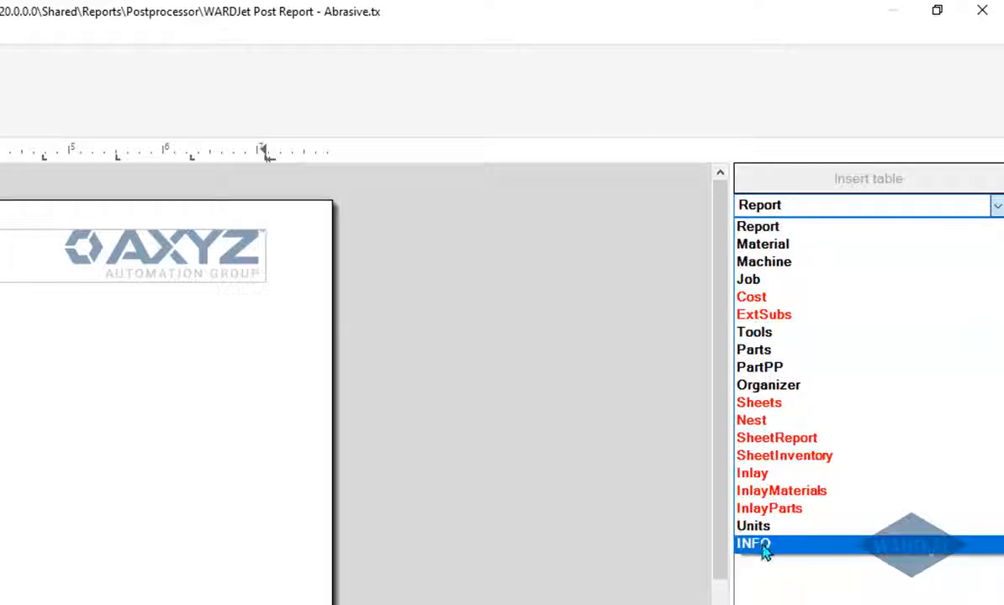
left_click(761, 545)
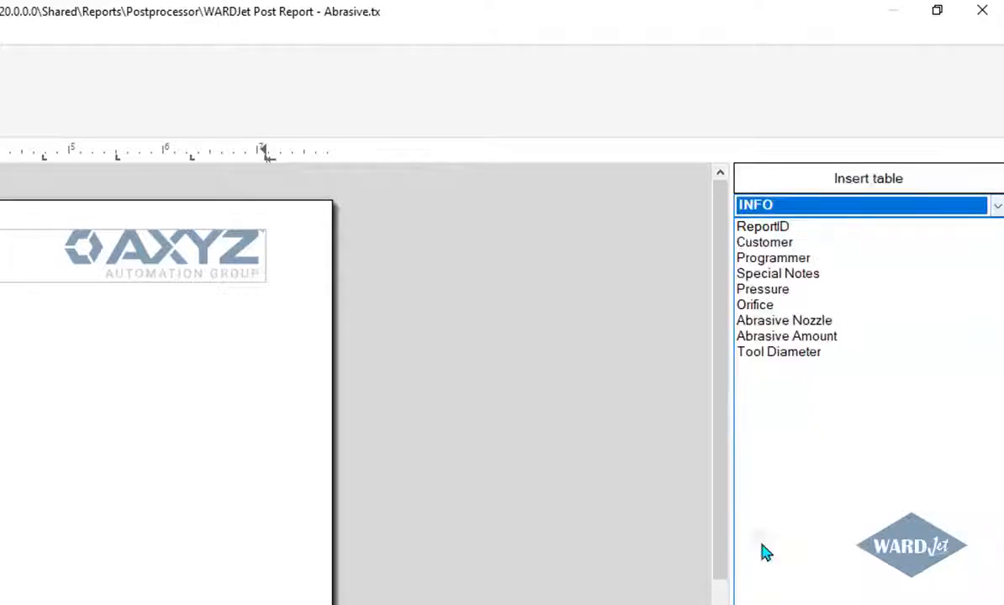
left_click(746, 229)
left_click(752, 244)
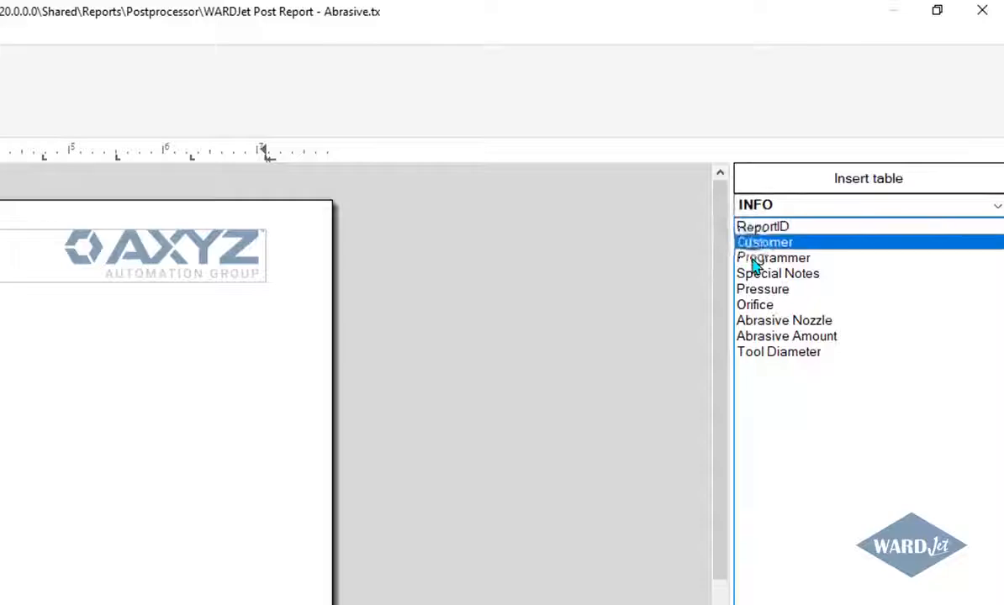
left_click(753, 258)
left_click(754, 274)
left_click(754, 290)
left_click(755, 306)
left_click(759, 321)
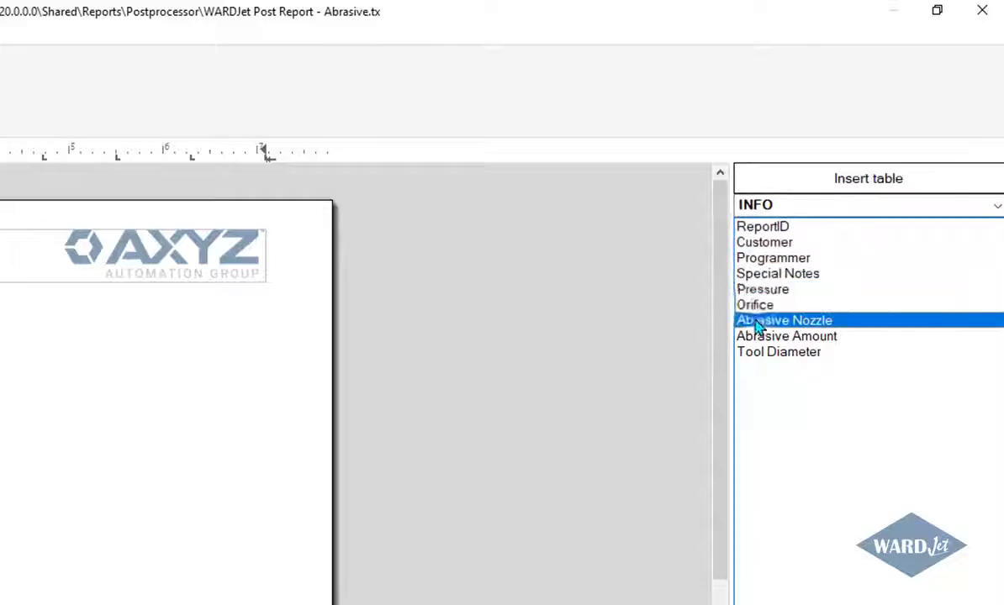
left_click(758, 337)
left_click(757, 352)
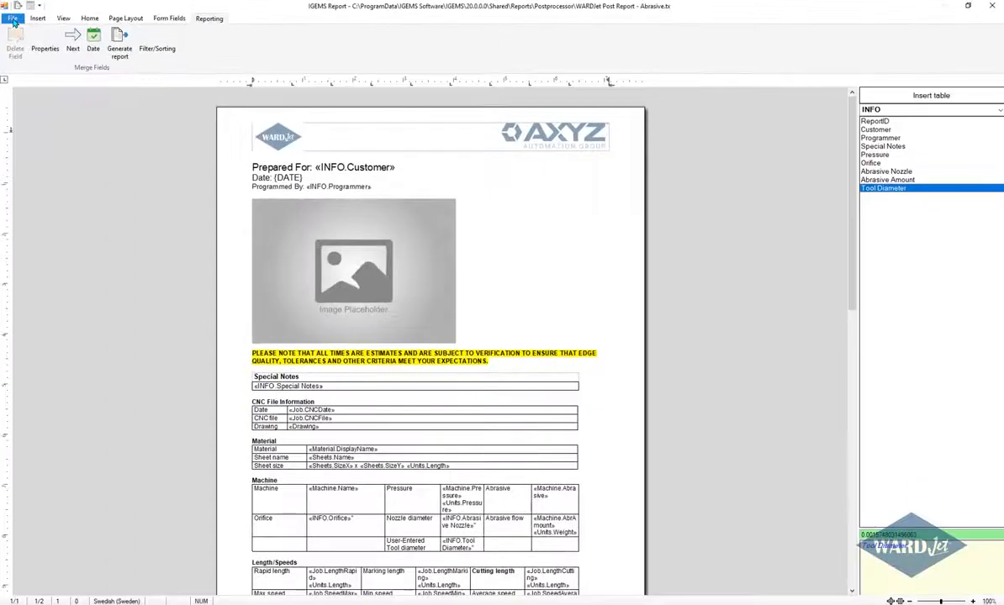
Open the report startup script reportscript.txt to review its code, then close it and run the script on the template.
left_click(13, 19)
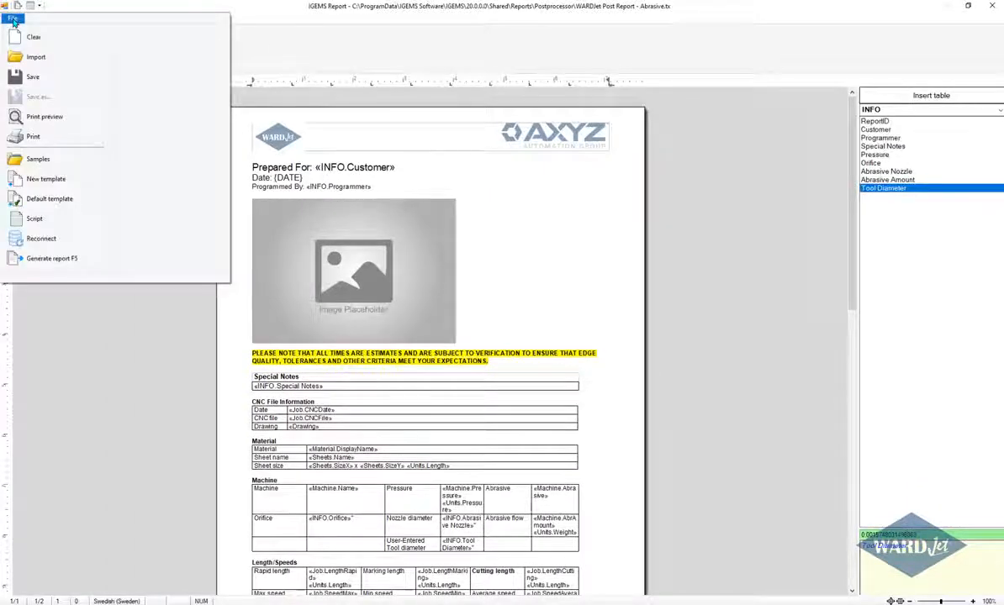
left_click(34, 220)
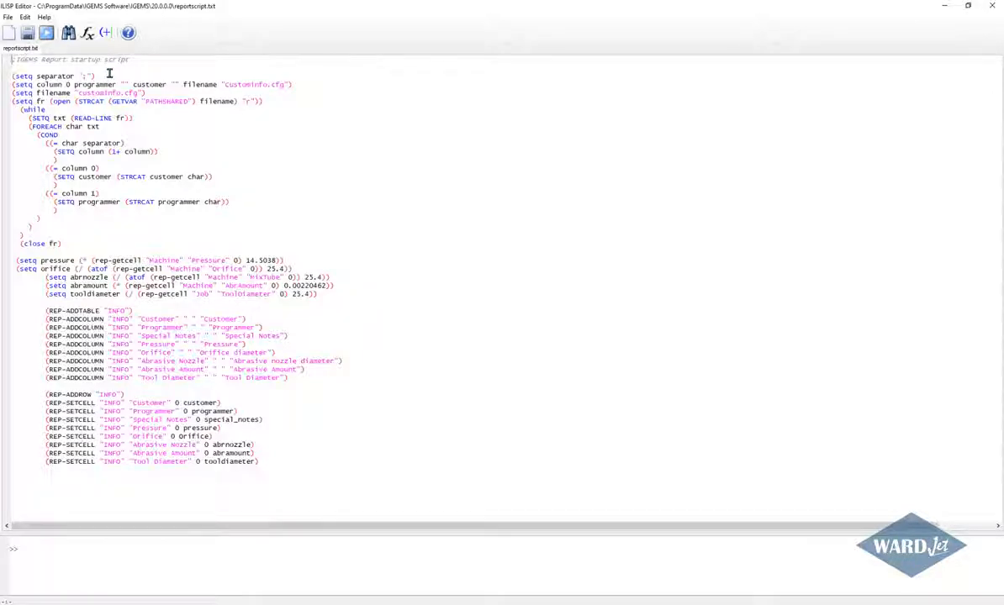
left_click(109, 74)
left_click(142, 98)
left_click(992, 5)
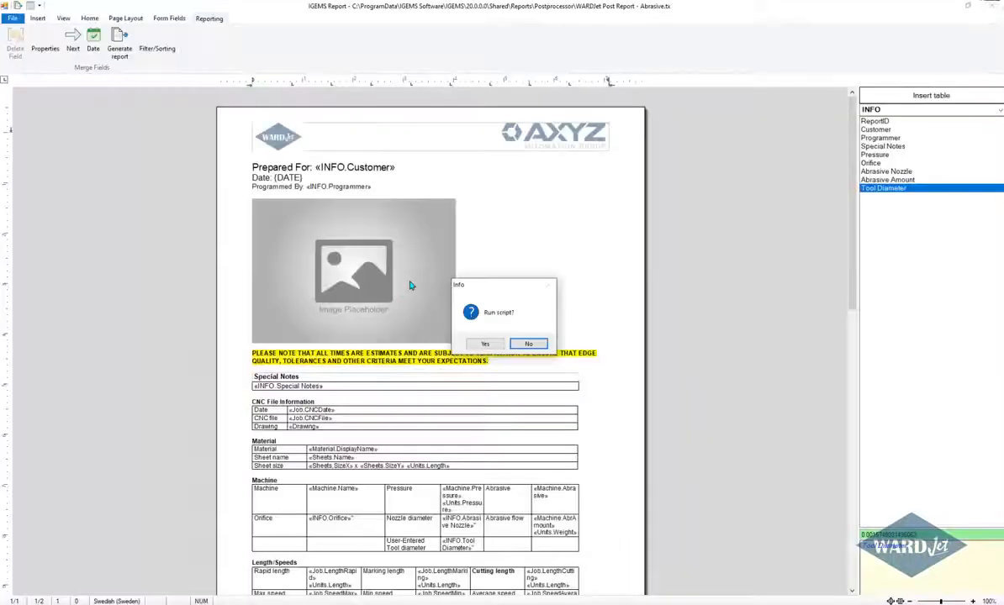
left_click(484, 344)
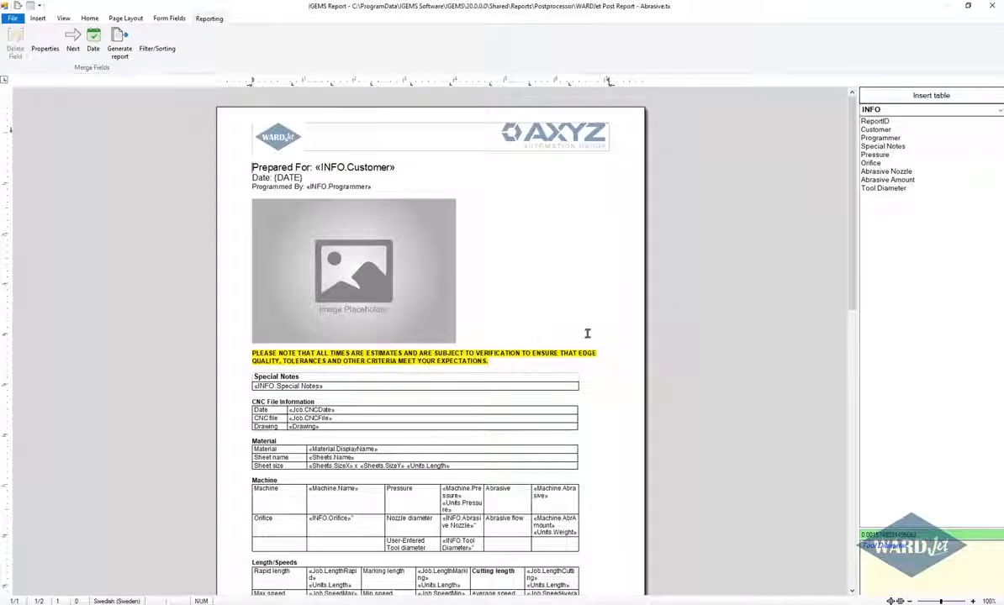
Reconnect the Abrasive report template to its report data.
left_click(12, 19)
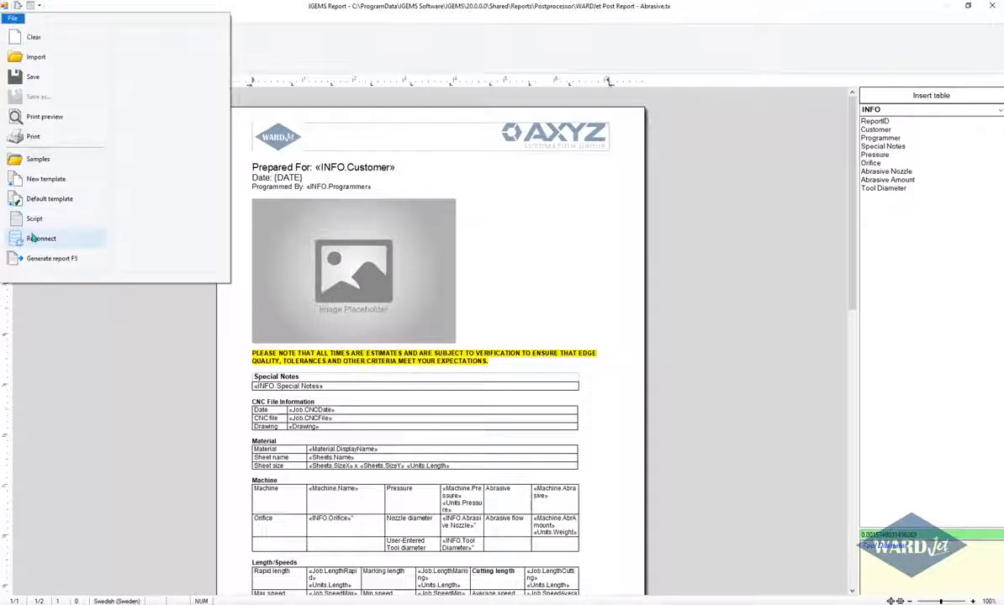